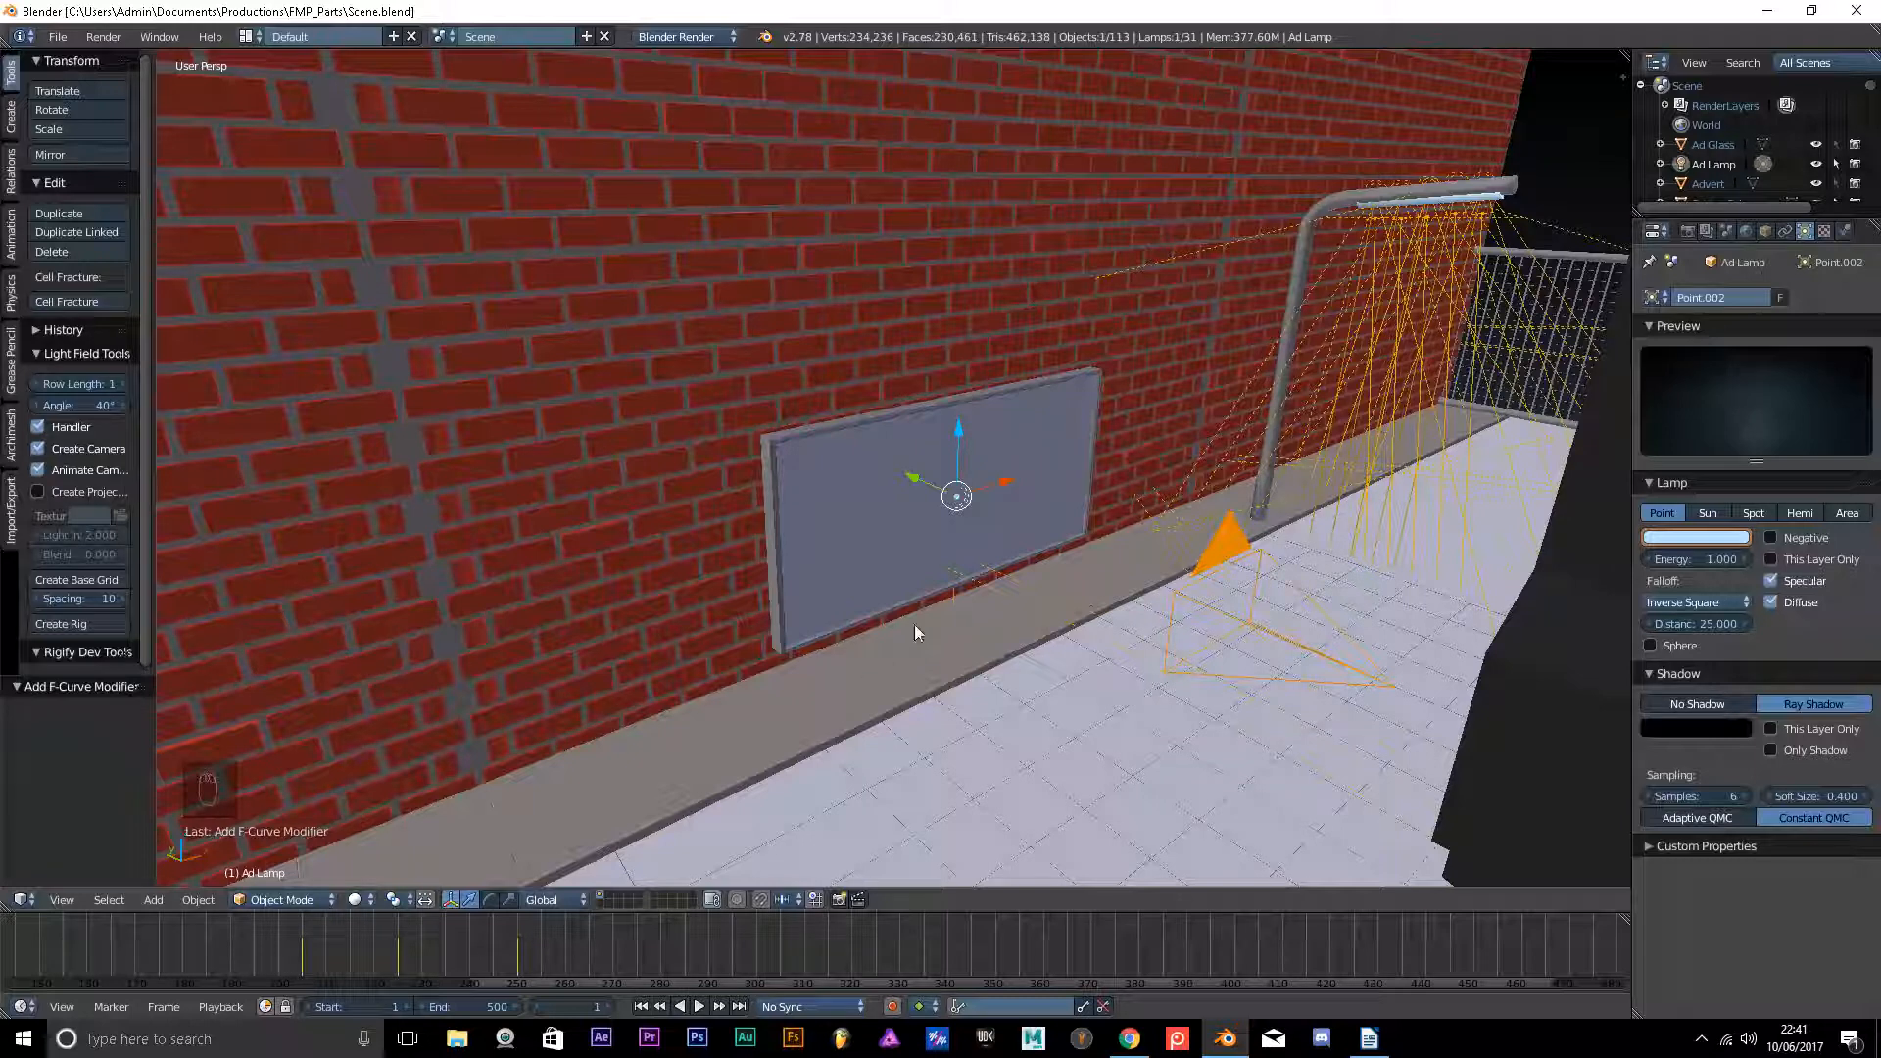
# - Play and scrub the Ad Lamp's animation from about frame 161 through its keyframes to review the colour change
pyautogui.scroll(-3, 1035, 600)
pyautogui.moveTo(1035, 599); pyautogui.dragTo(984, 616, button='middle')
pyautogui.scroll(3, 980, 615)
pyautogui.moveTo(382, 945); pyautogui.dragTo(1046, 923, button='middle')
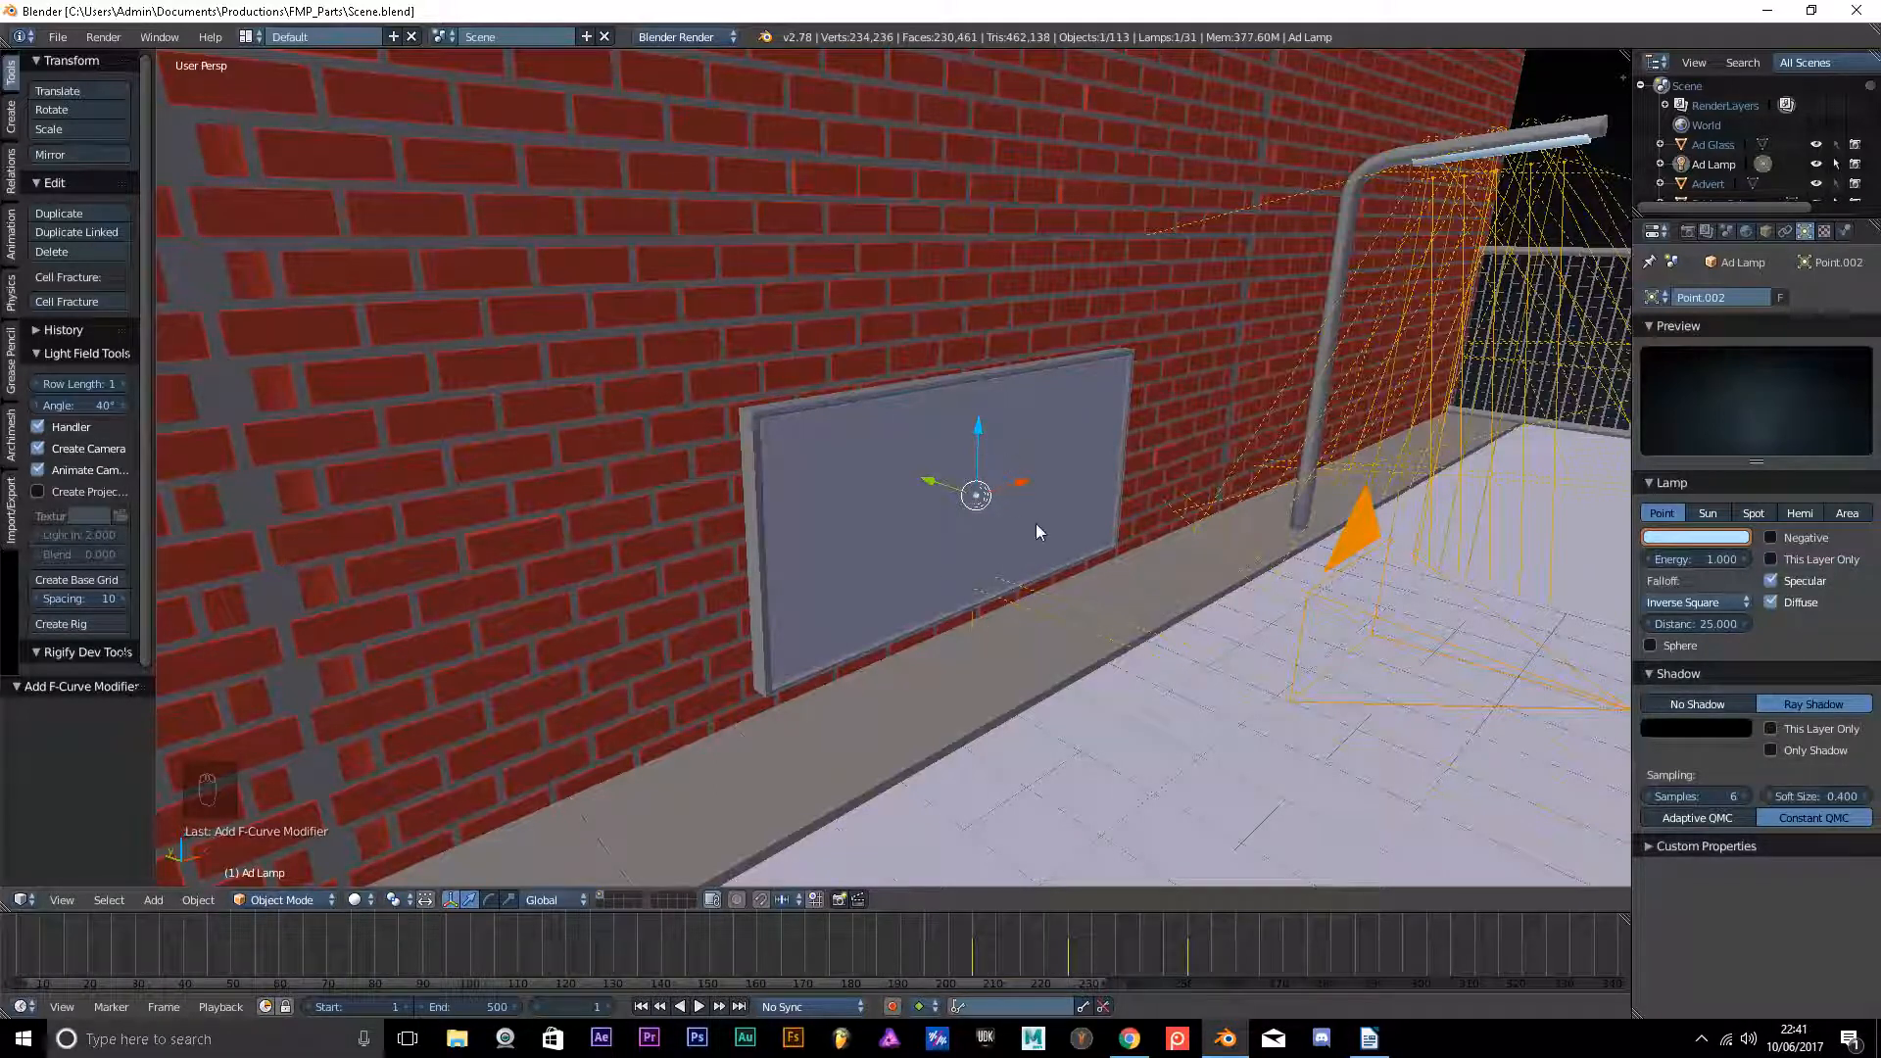
pyautogui.hotkey('alt', 'a')
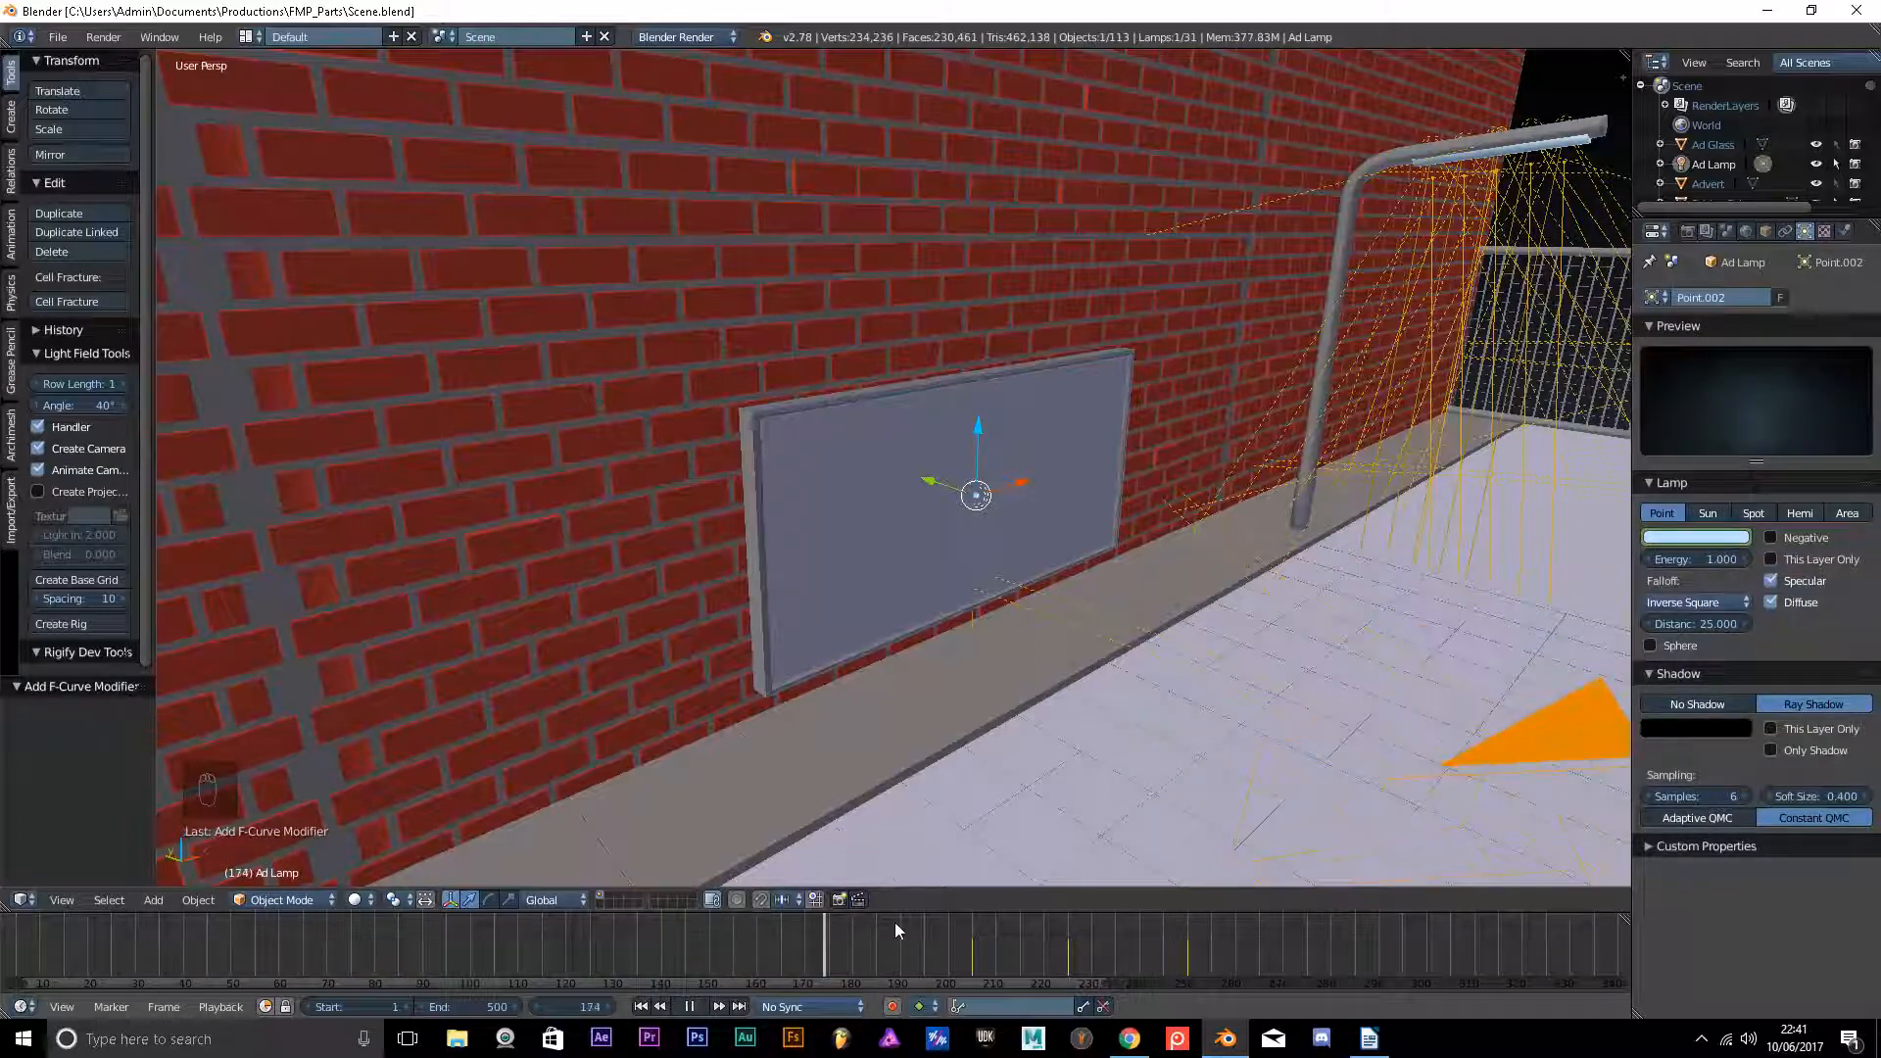
pyautogui.click(197, 936)
pyautogui.moveTo(197, 936); pyautogui.dragTo(762, 936)
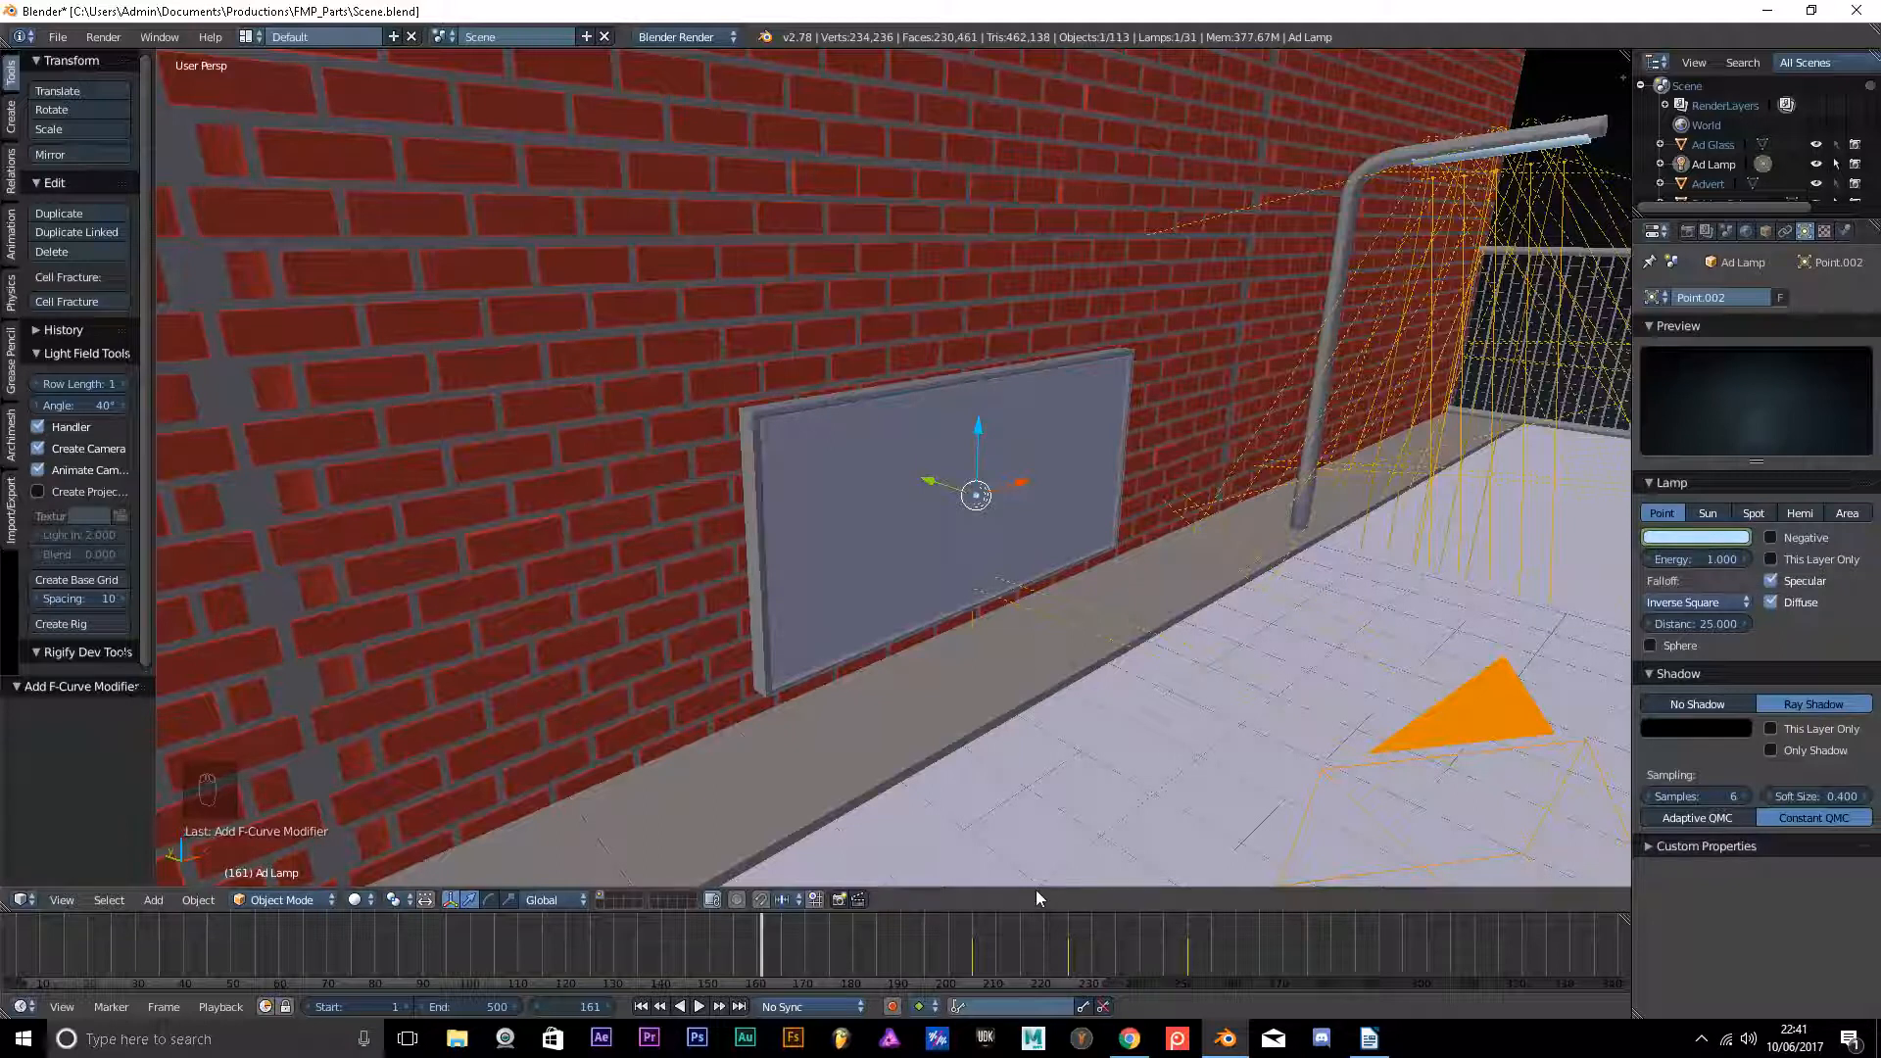
pyautogui.hotkey('alt', 'a')
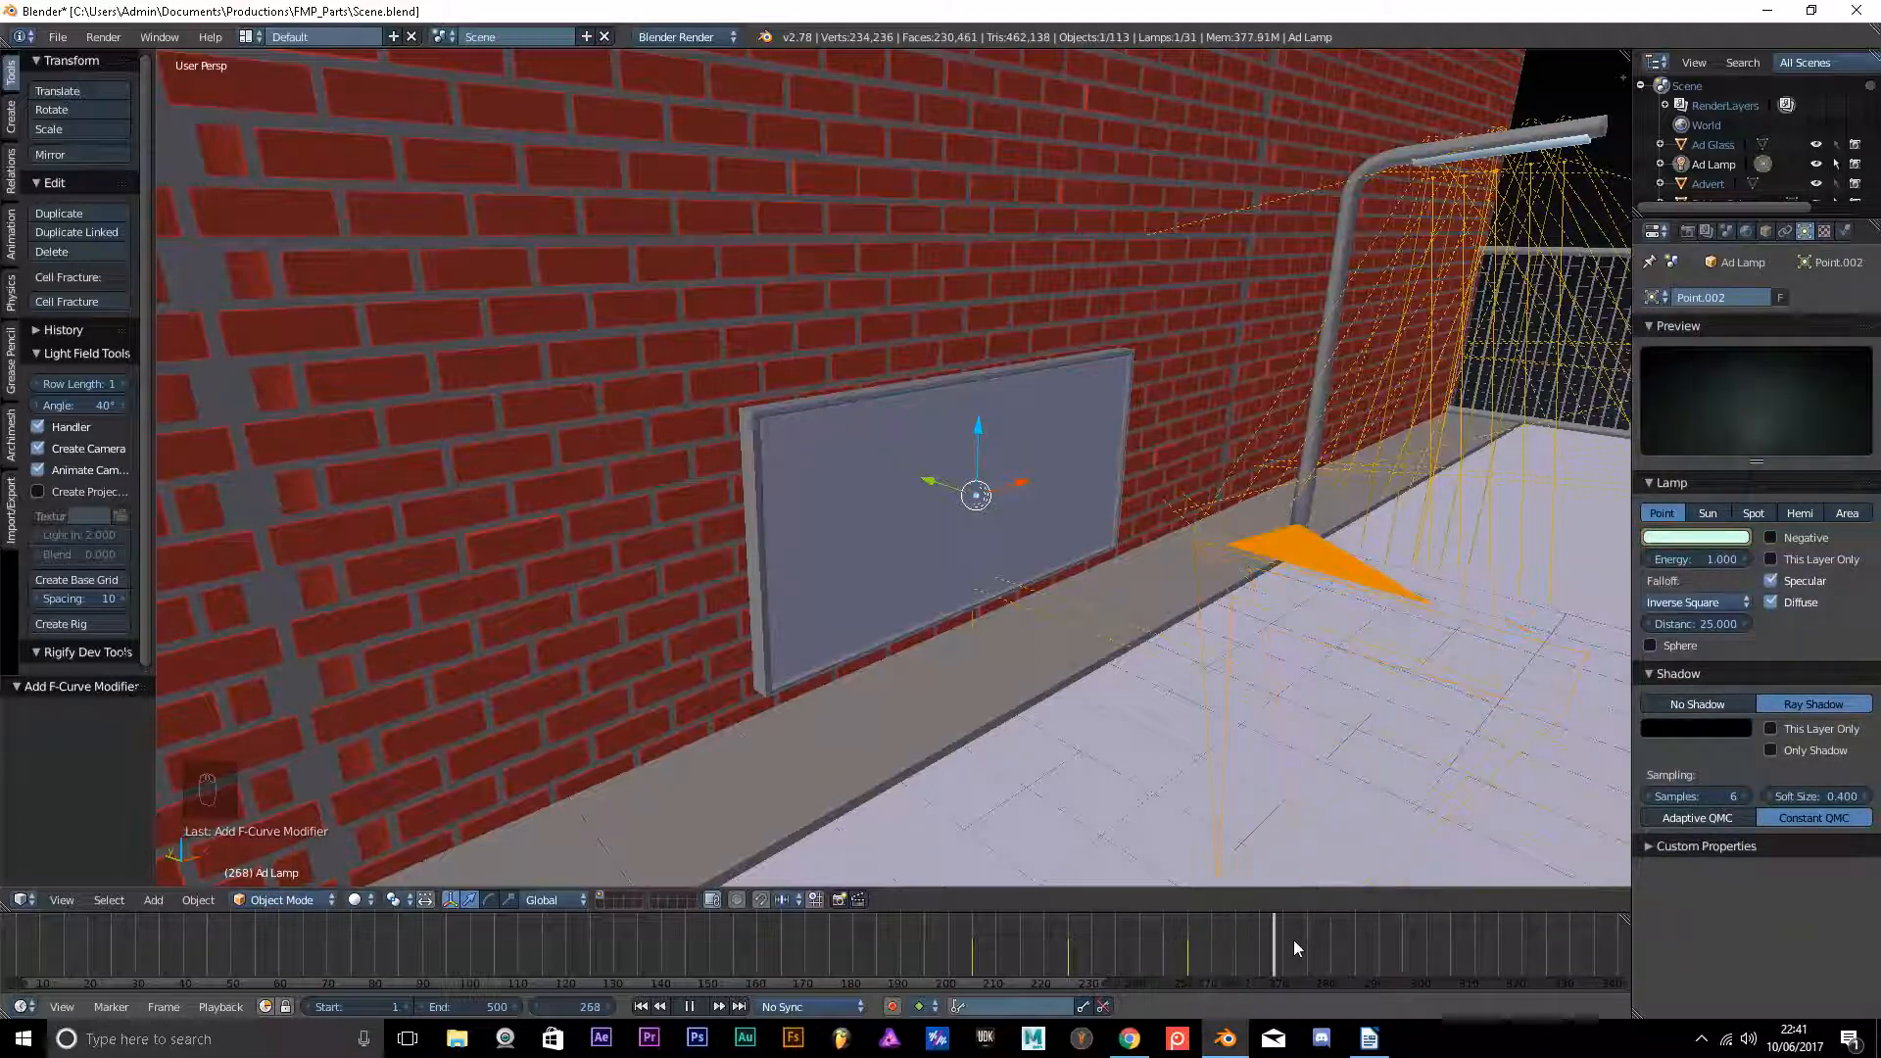
pyautogui.hotkey('alt', 'a')
# - Save the scene to its existing file
pyautogui.moveTo(1033, 643); pyautogui.dragTo(969, 664, button='middle')
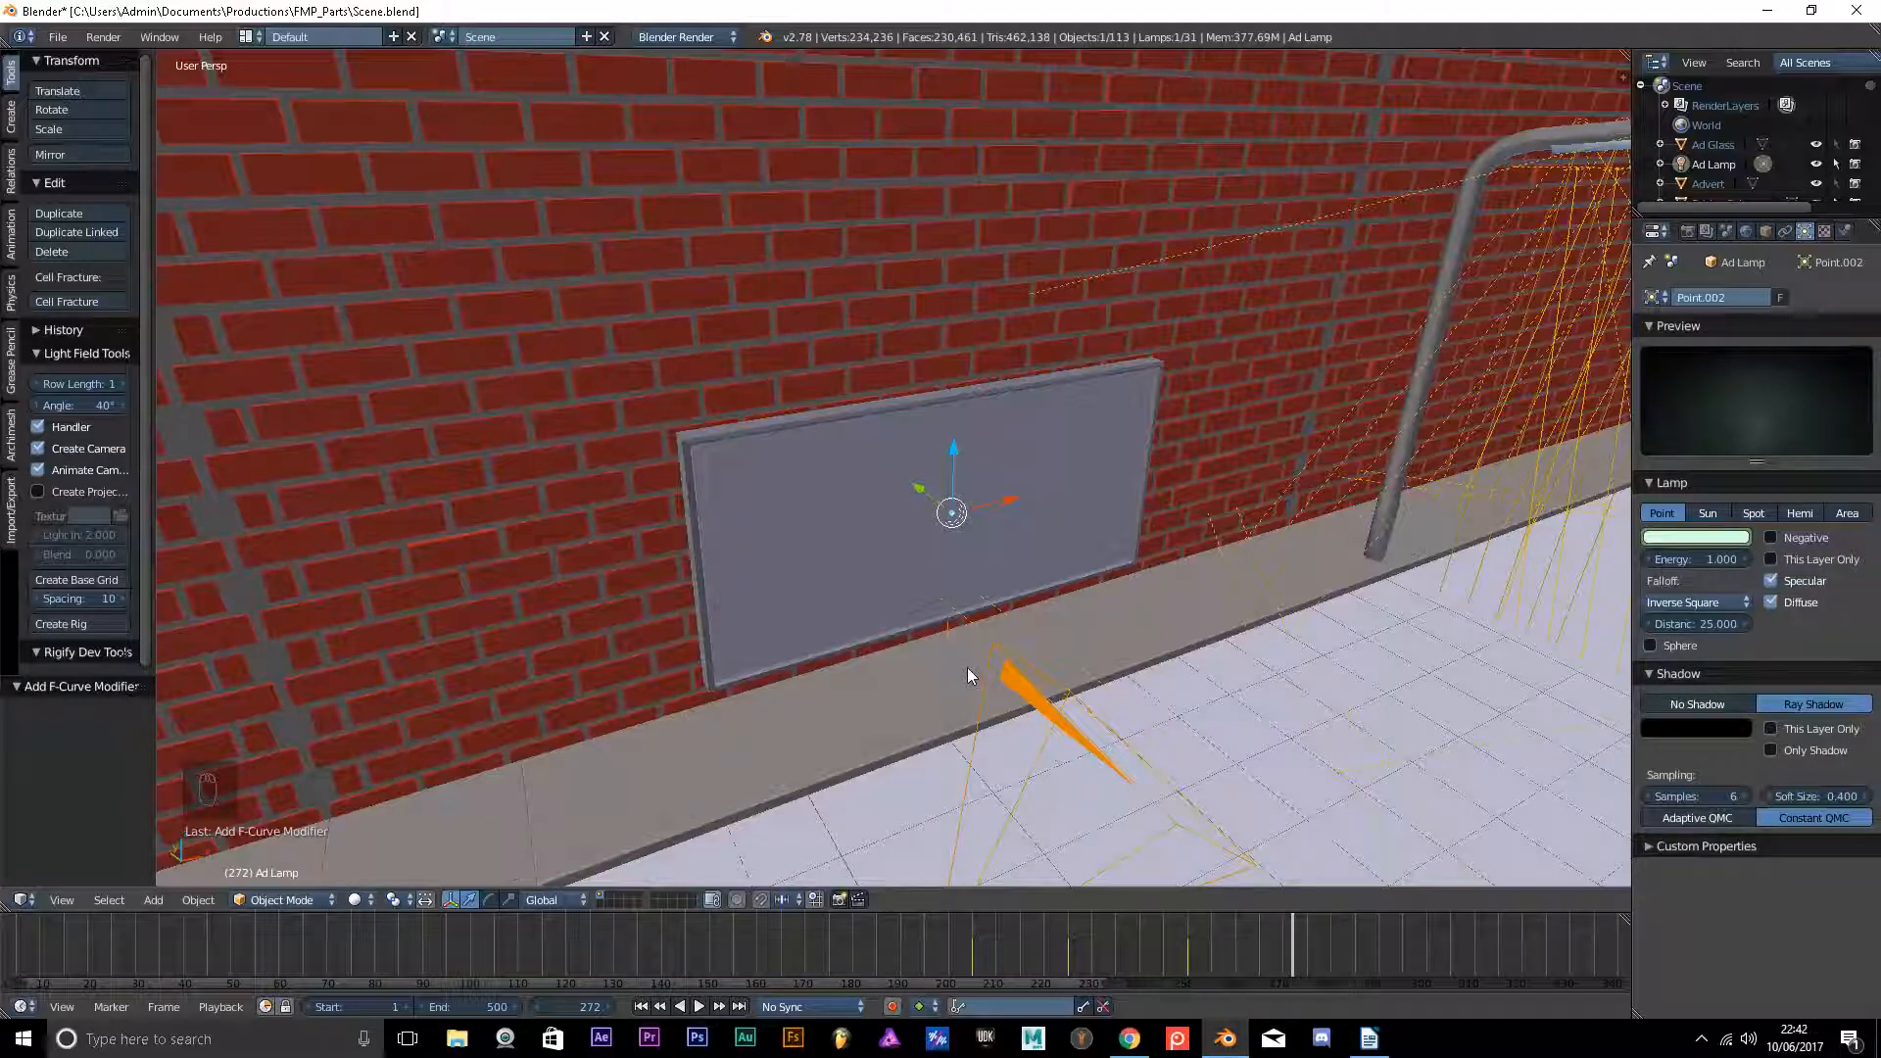
pyautogui.moveTo(797, 572); pyautogui.dragTo(1402, 554, button='middle')
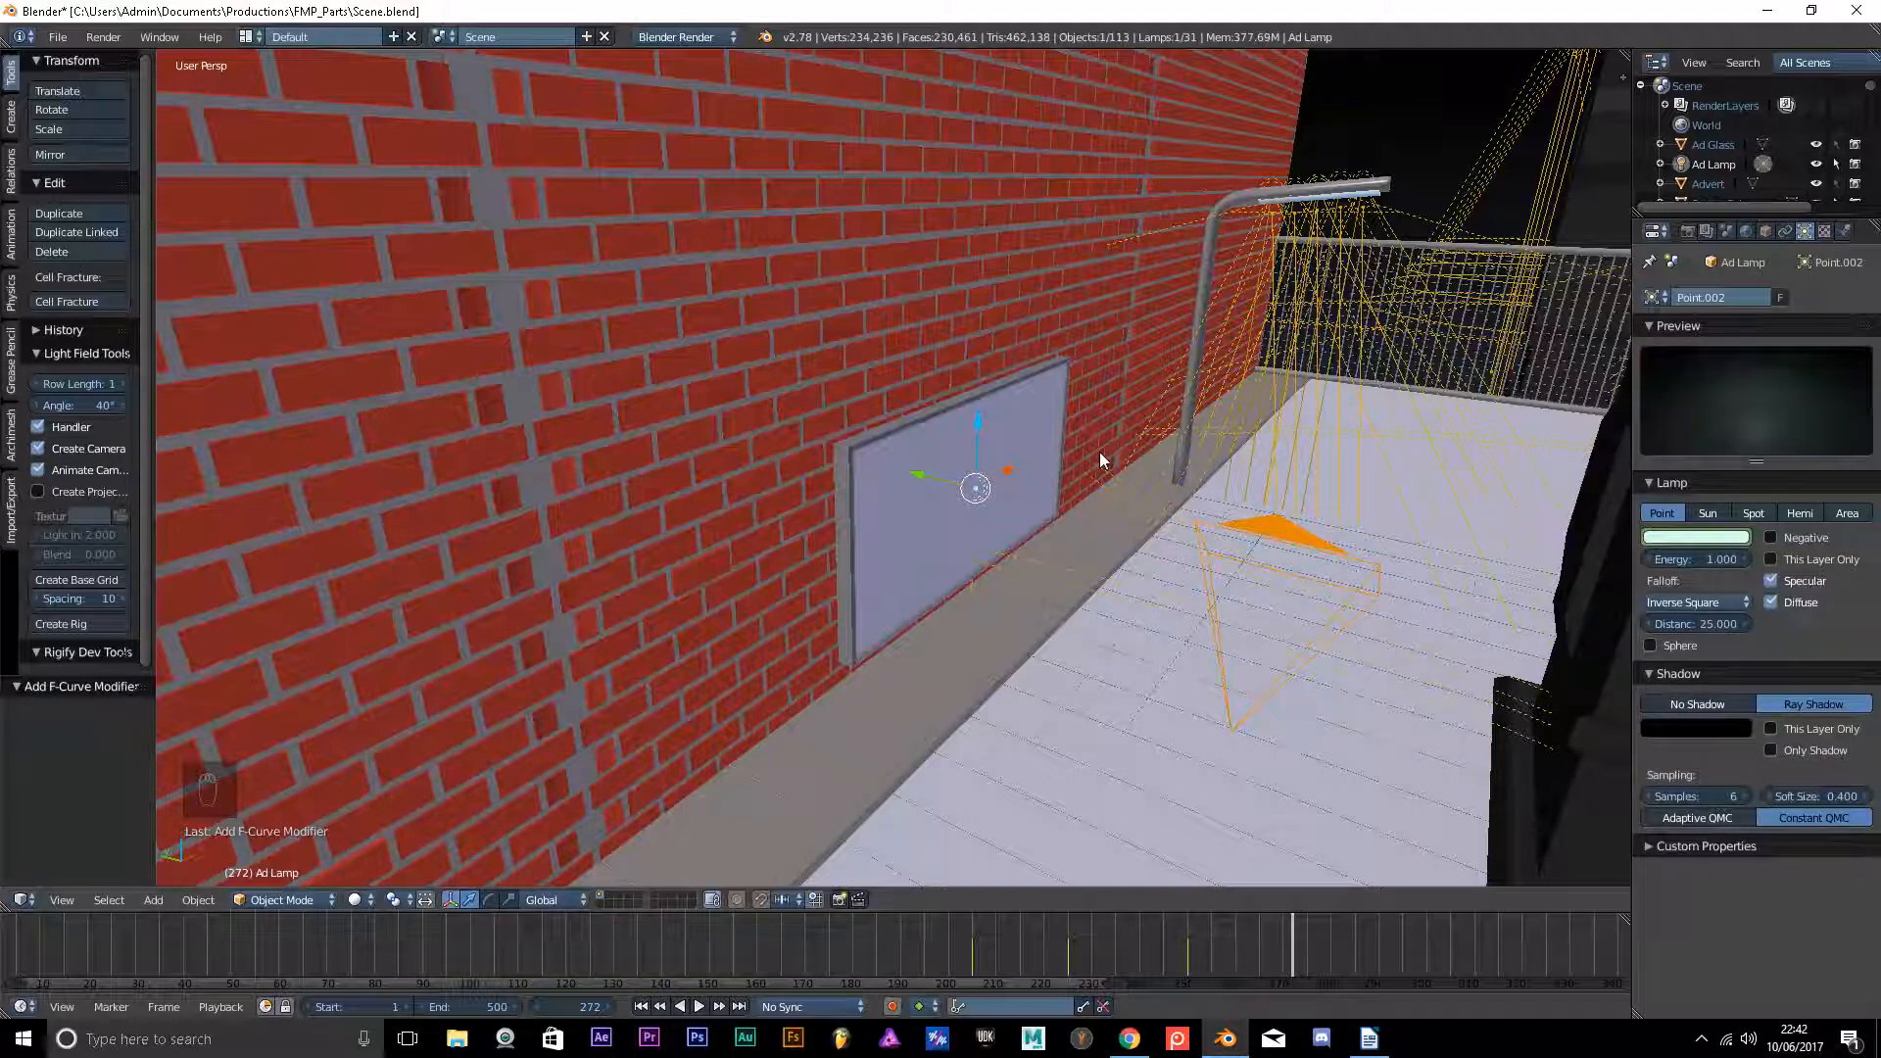
pyautogui.press('KP_Decimal')
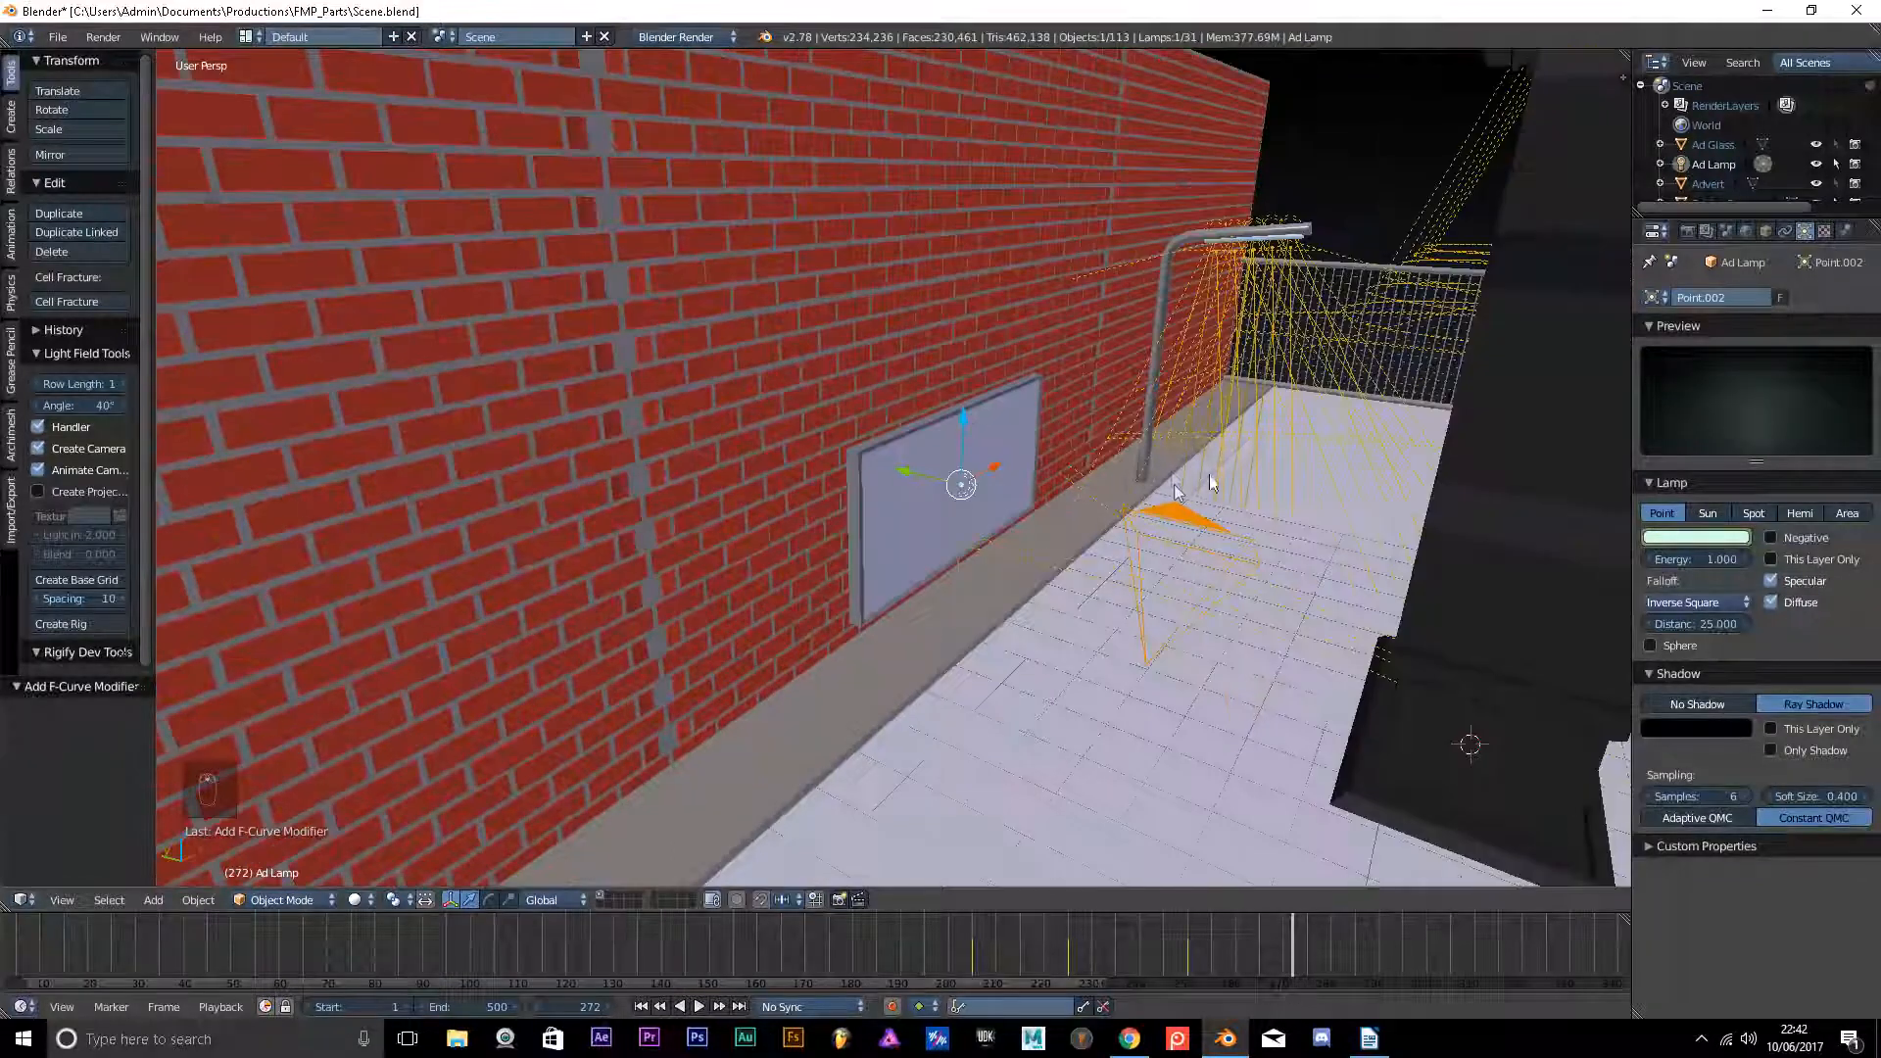
pyautogui.moveTo(862, 492); pyautogui.dragTo(880, 627, button='middle')
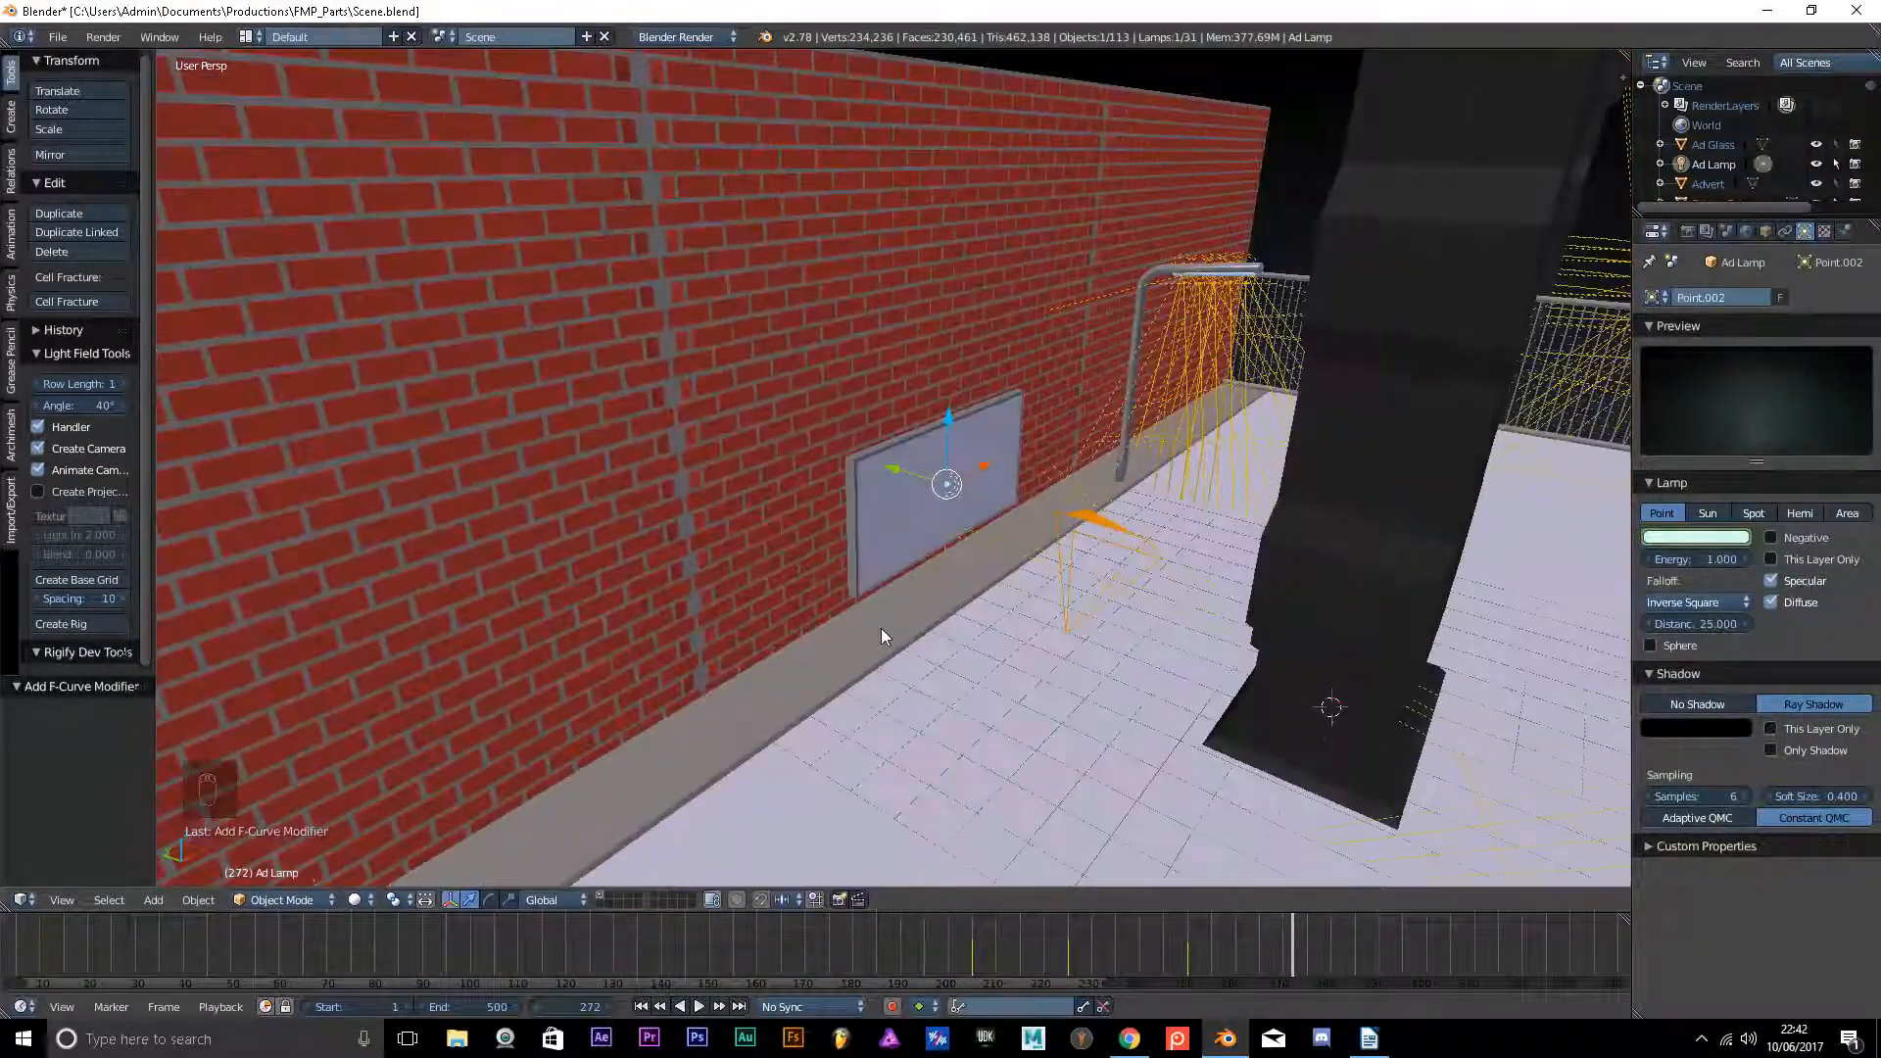
pyautogui.click(58, 36)
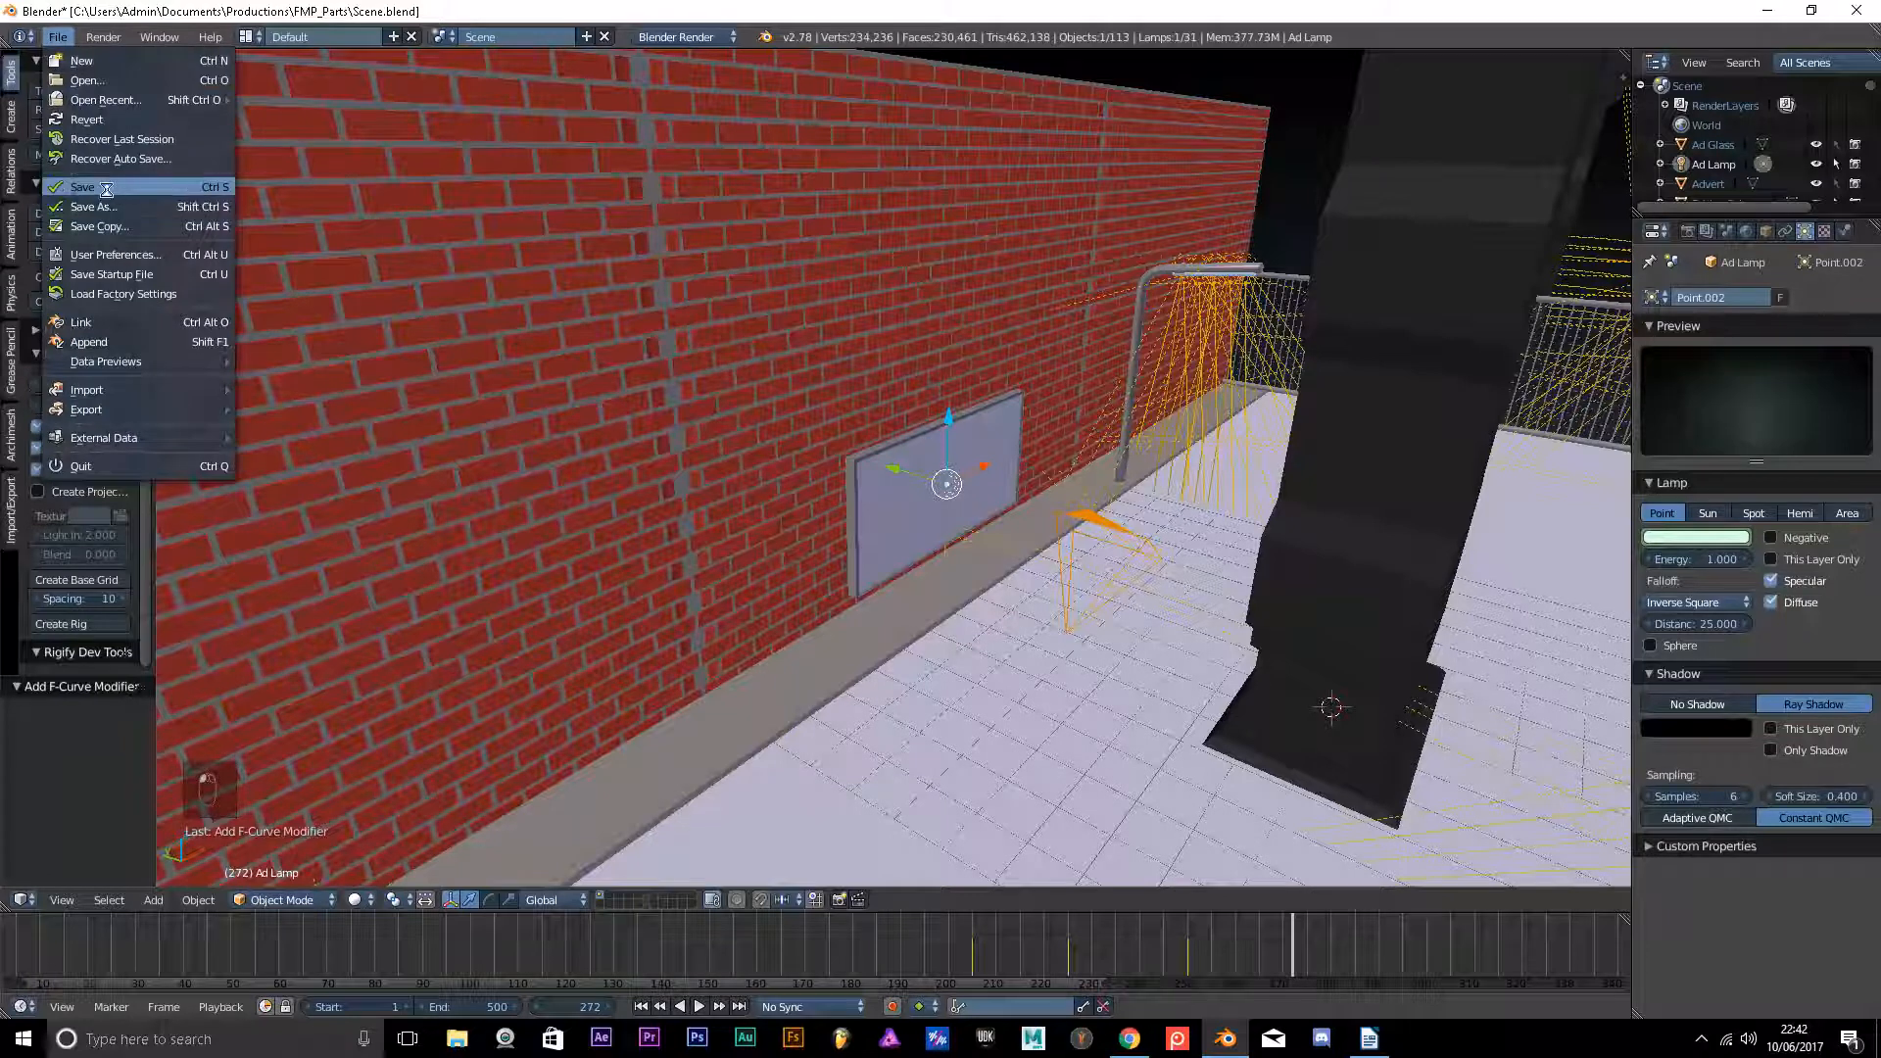
pyautogui.click(106, 190)
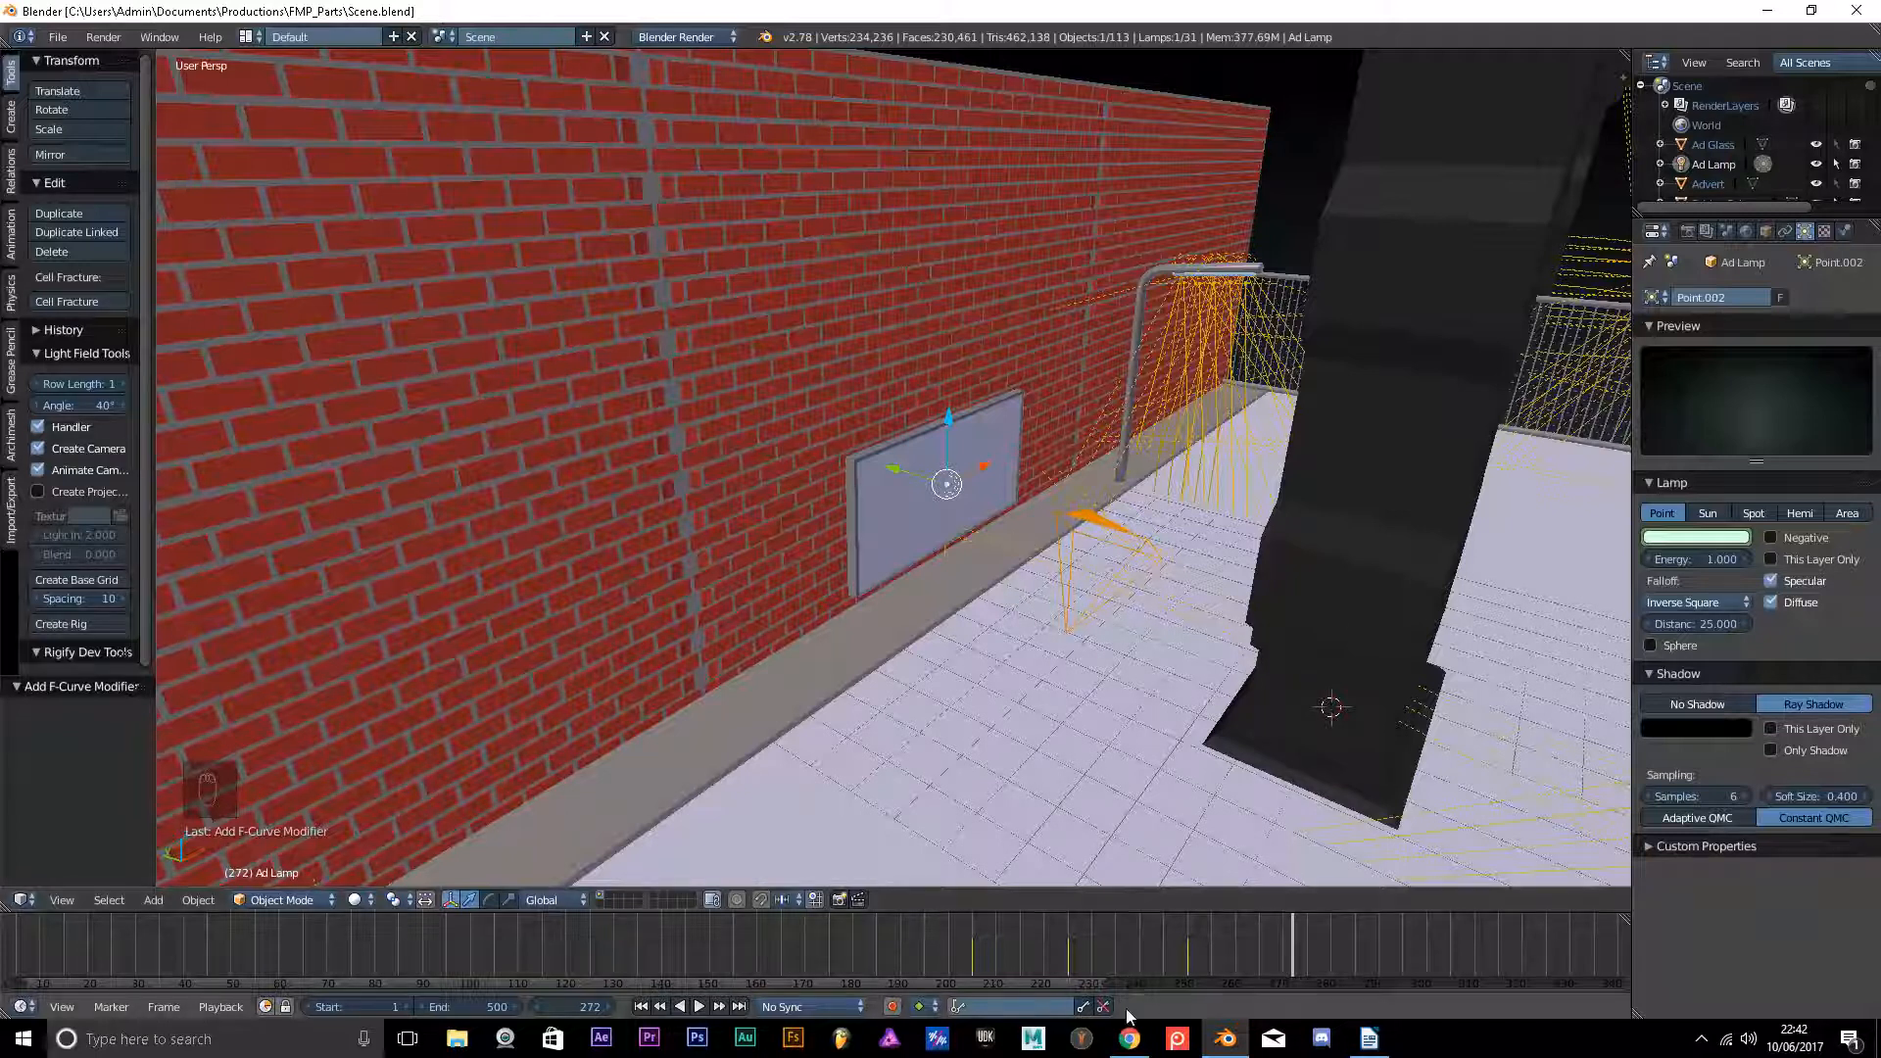
# - Look through the scene camera and return the animation to frame 1
pyautogui.moveTo(1129, 1039)
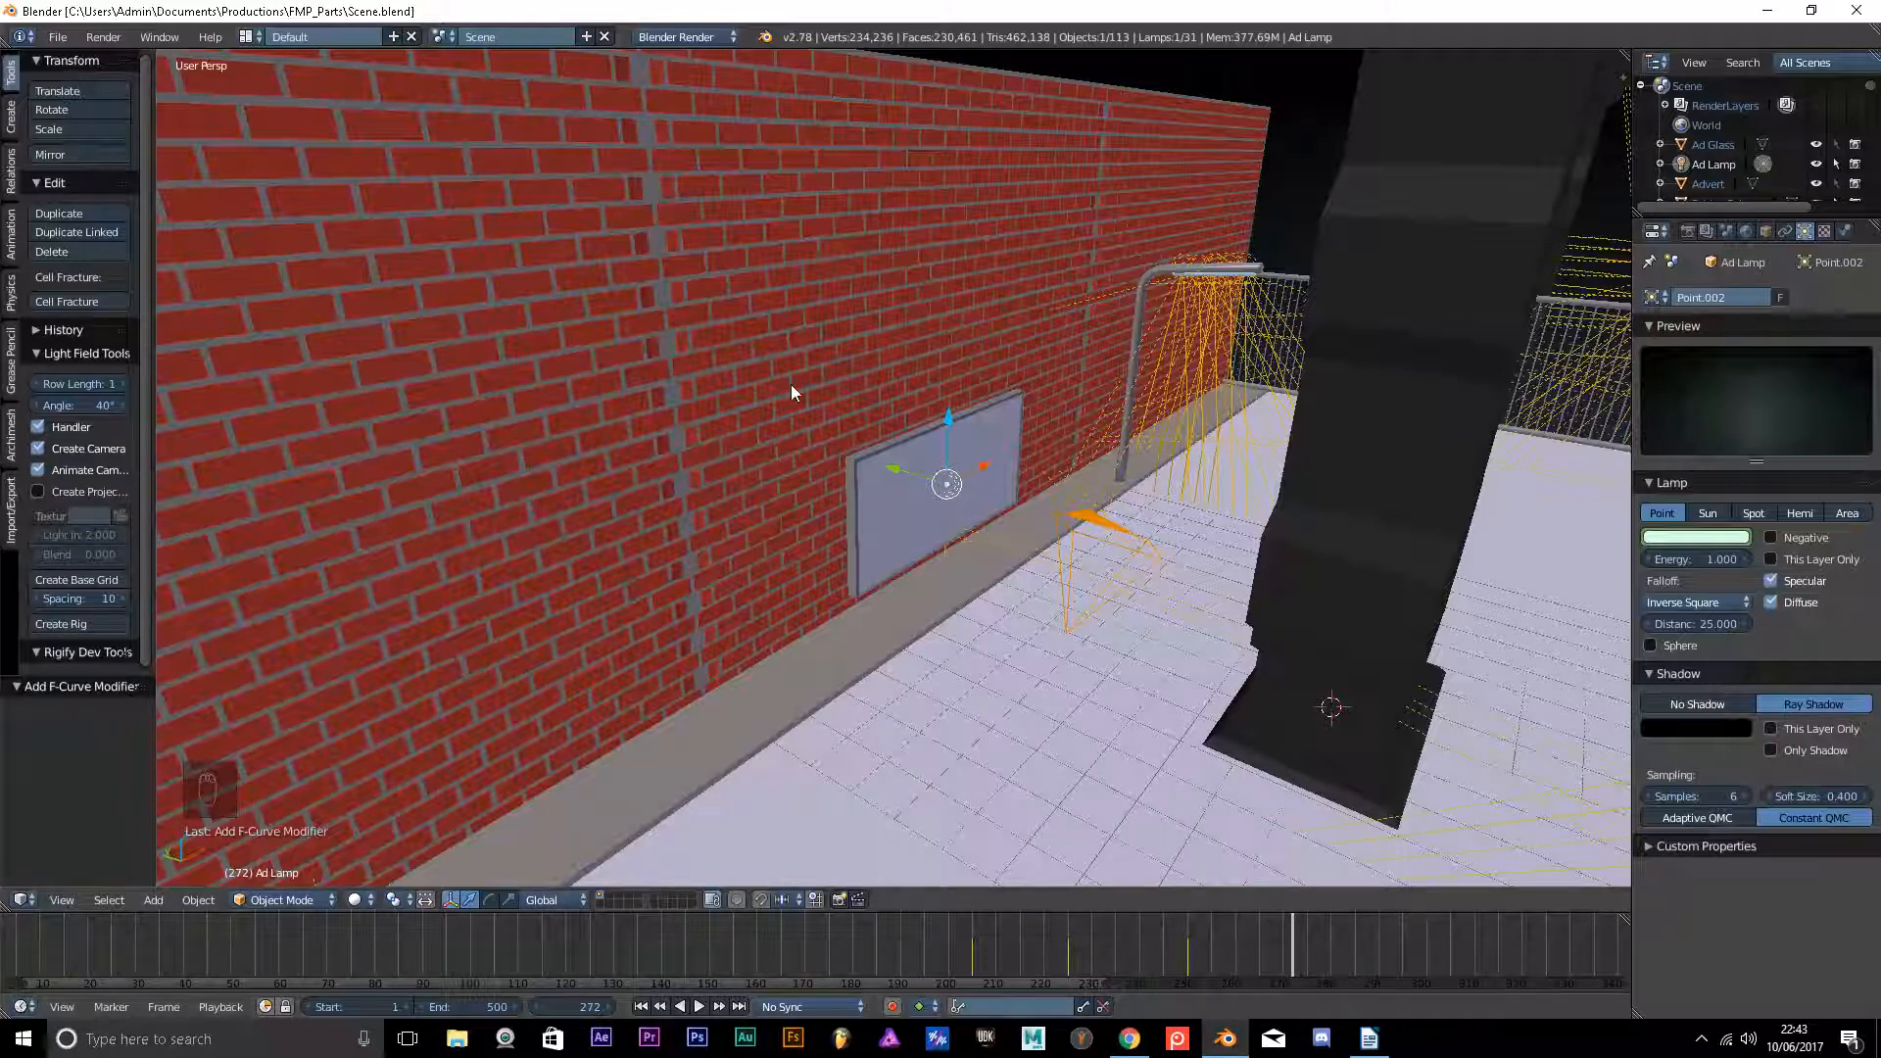
pyautogui.moveTo(927, 420); pyautogui.dragTo(1035, 519, button='middle')
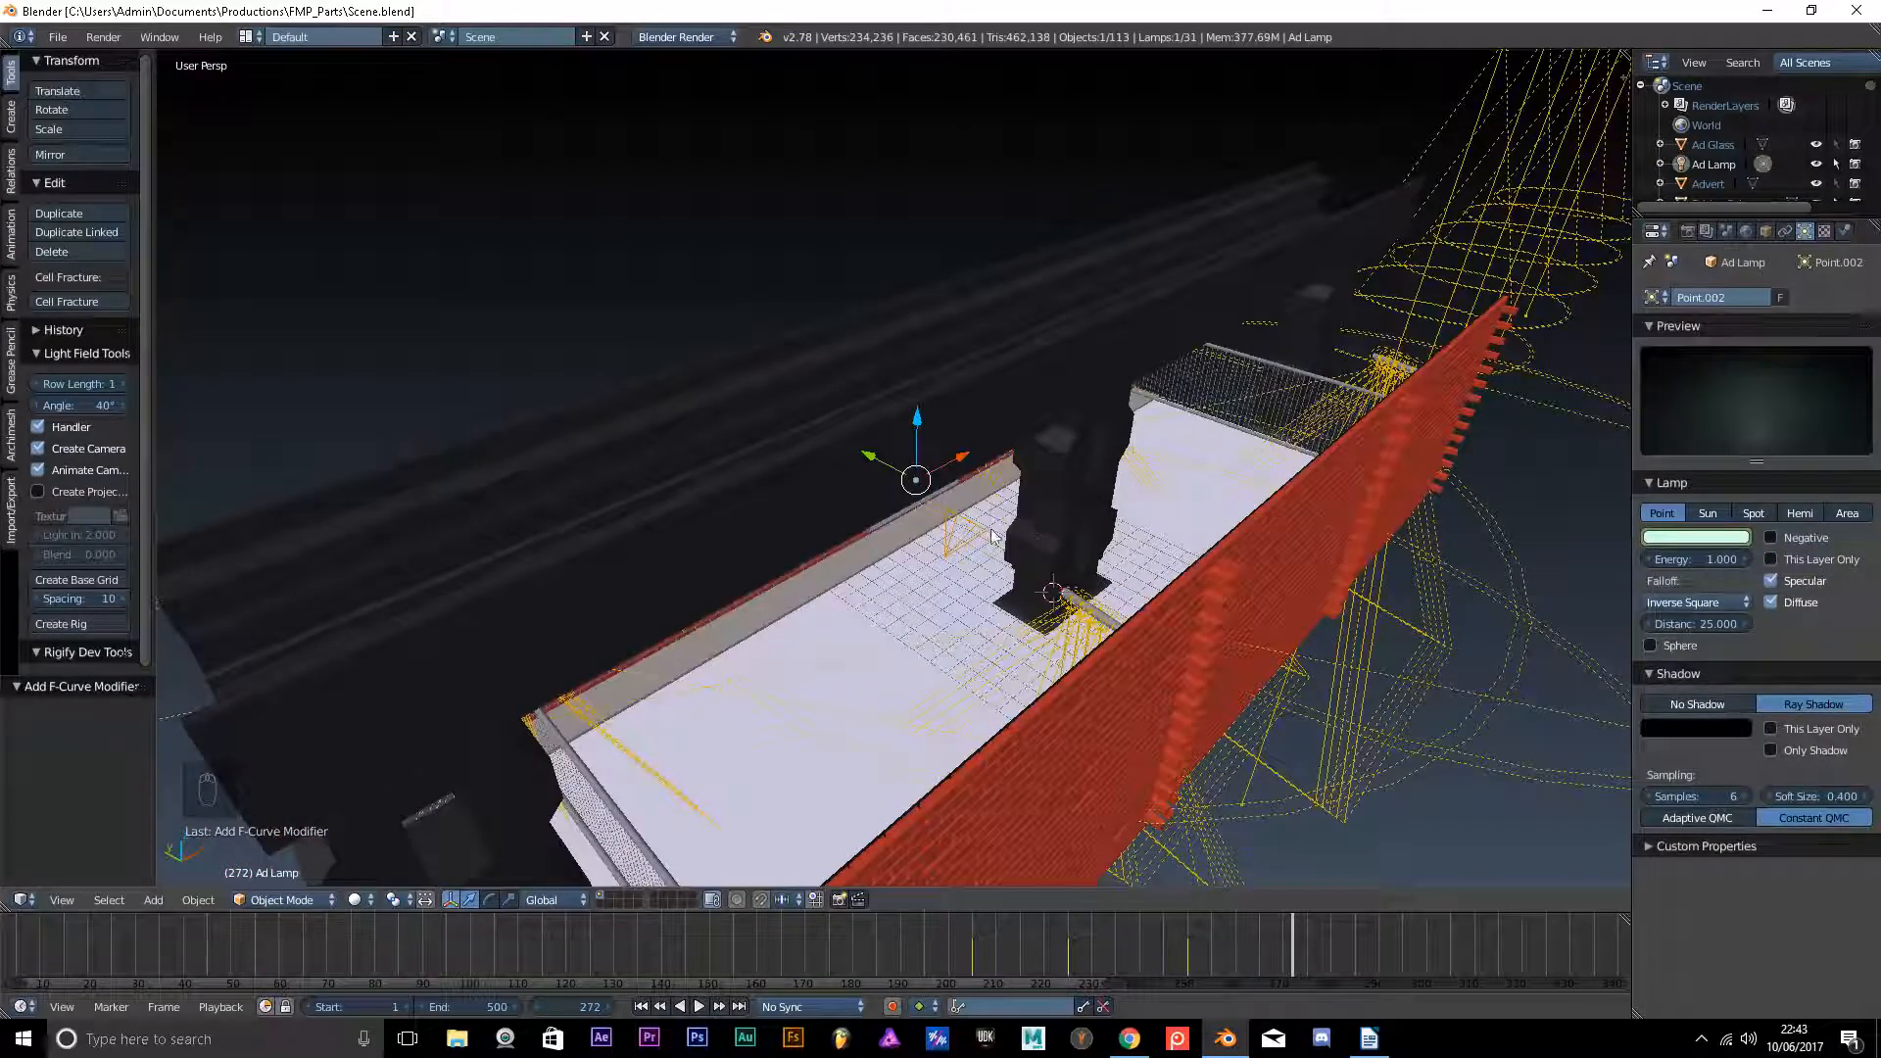
pyautogui.scroll(3, 935, 585)
pyautogui.moveTo(935, 585); pyautogui.dragTo(1029, 512, button='middle')
pyautogui.press('KP_0')
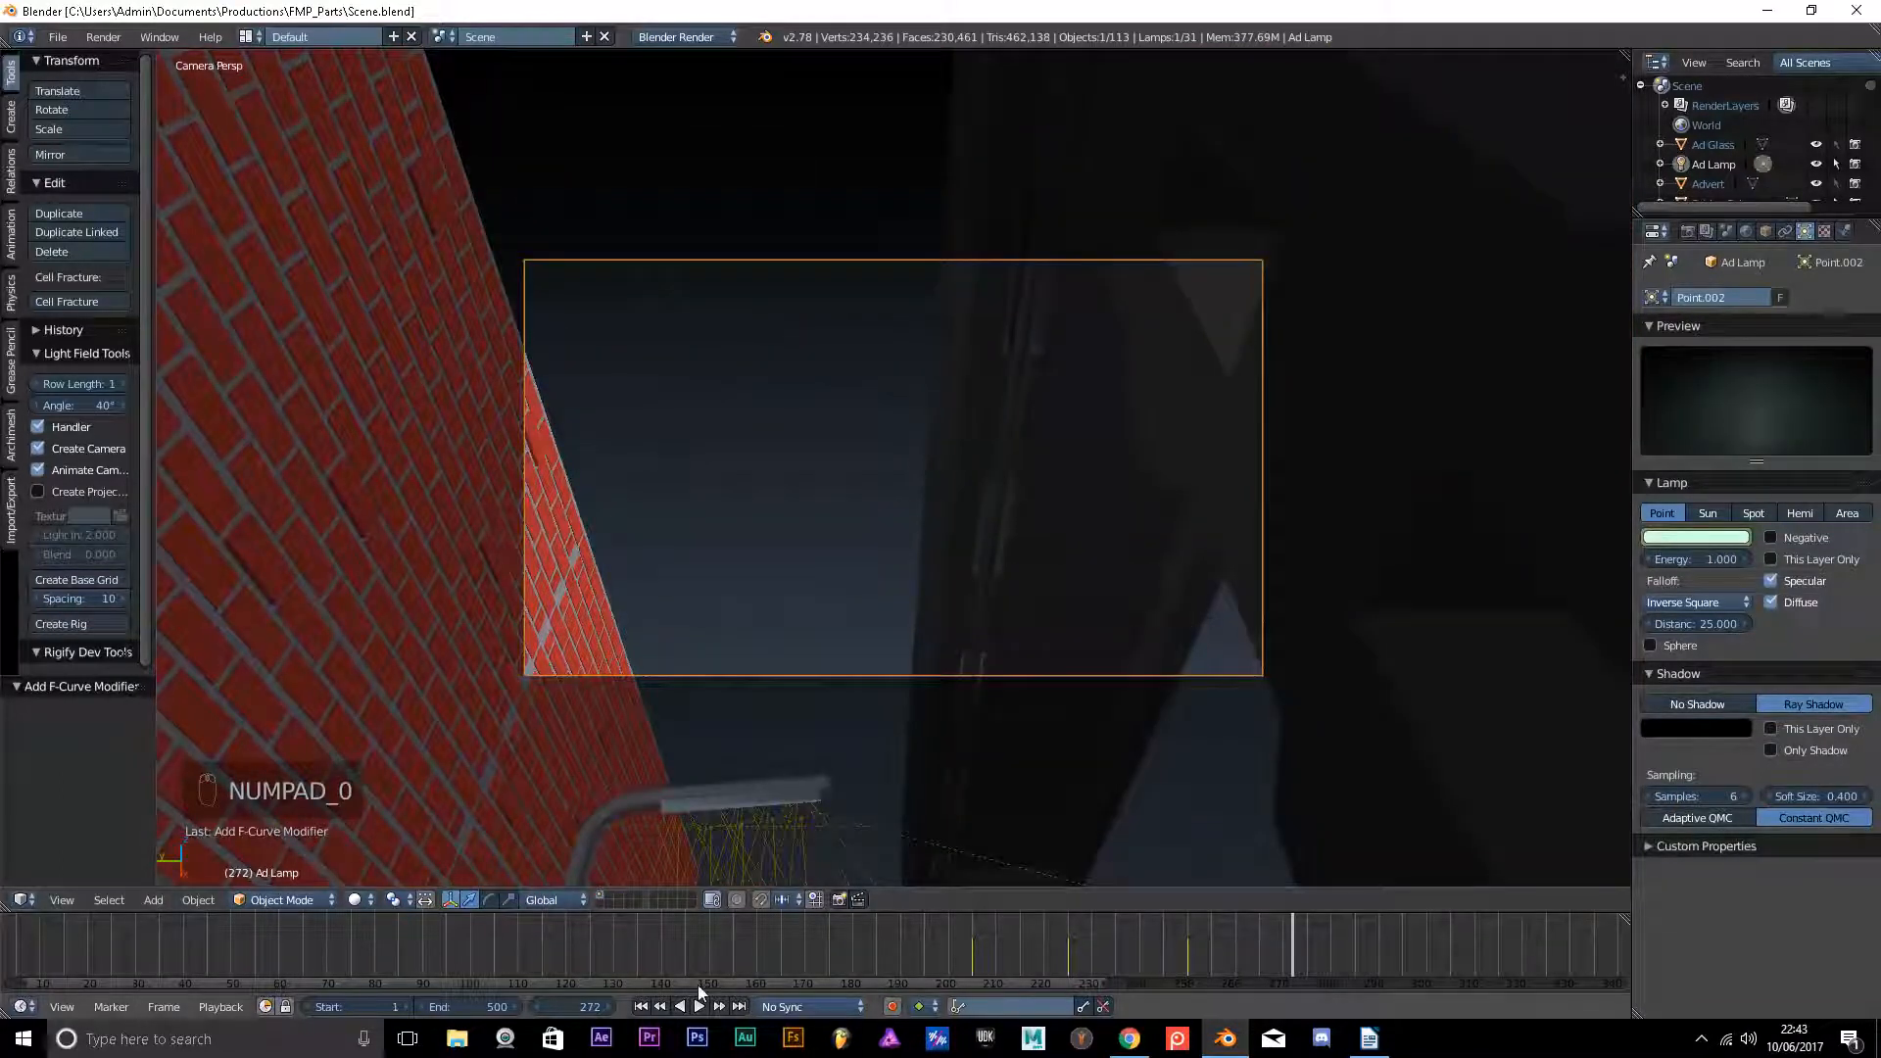
pyautogui.click(643, 1005)
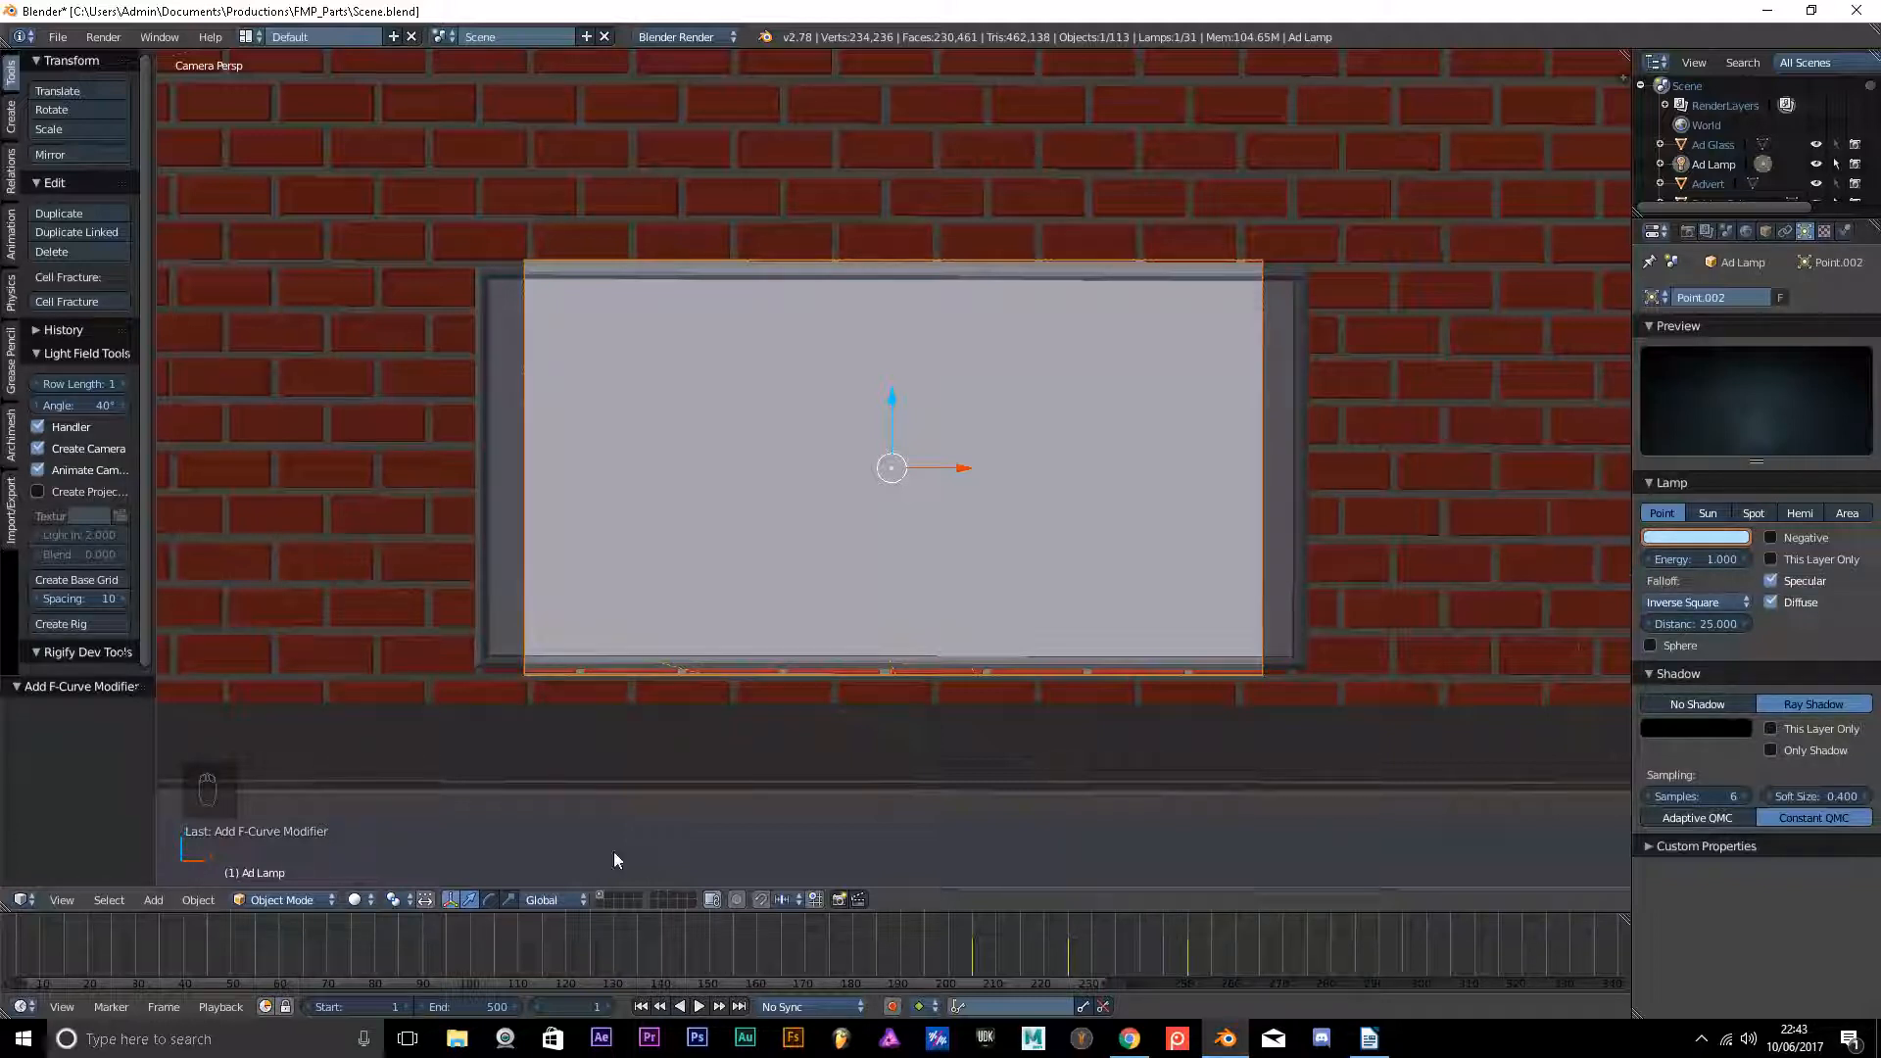
# - Select the camera and play through its animation to review the keyframed movement
pyautogui.keyDown('ctrl'); pyautogui.hscroll(-4, 374, 939); pyautogui.keyUp('ctrl')
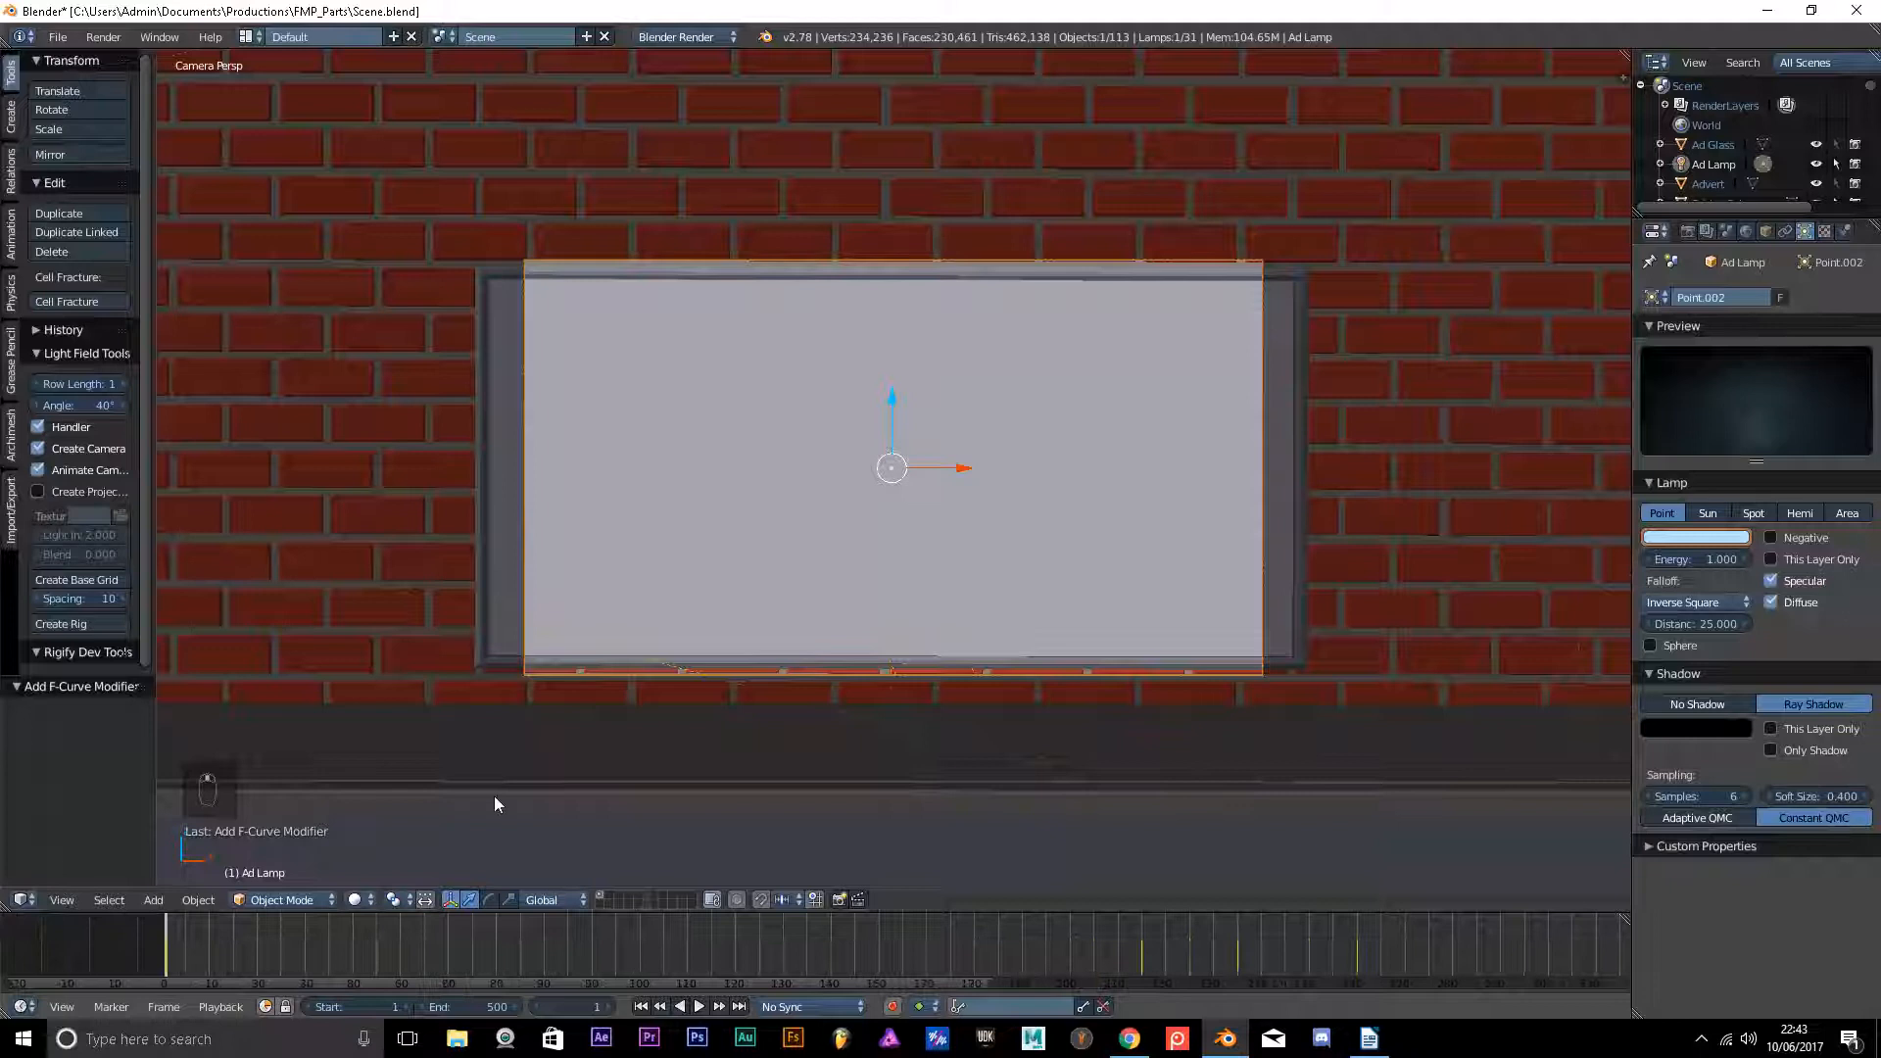
pyautogui.rightClick(555, 672)
pyautogui.moveTo(174, 931); pyautogui.dragTo(1405, 990)
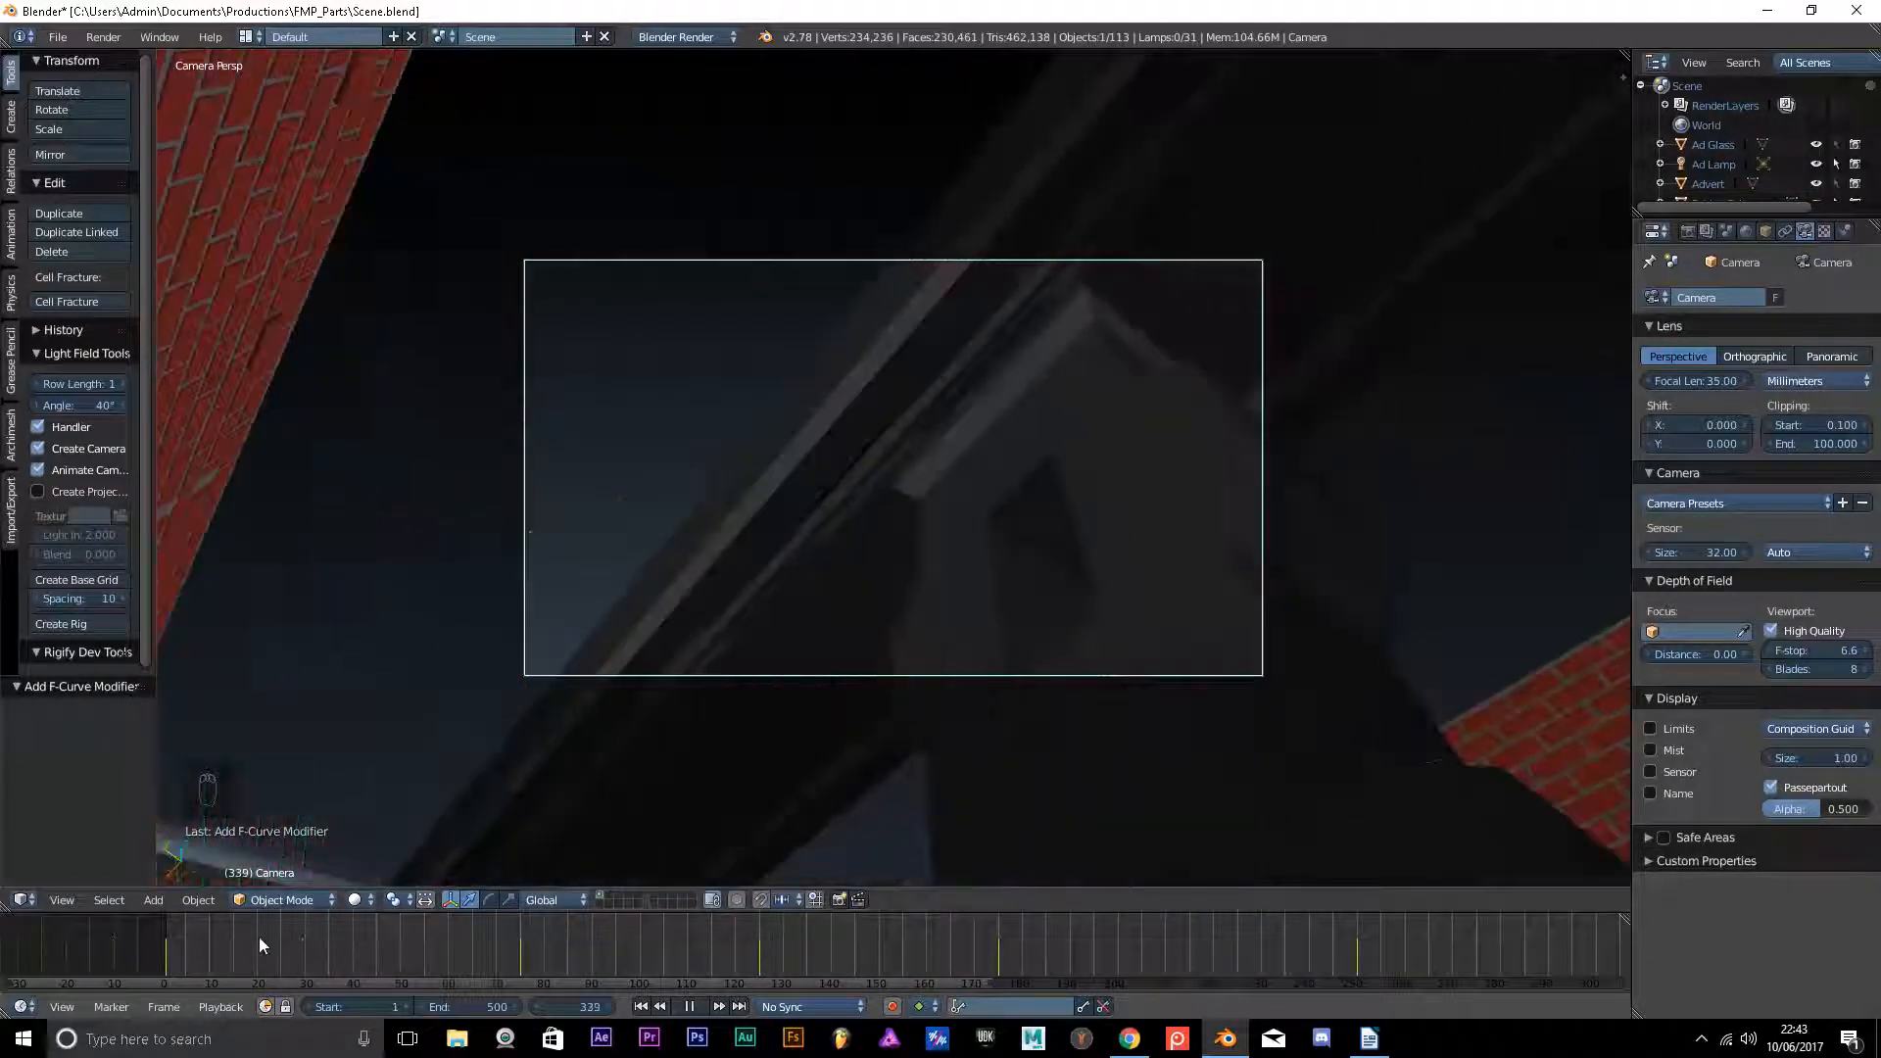
pyautogui.hotkey('alt', 'a')
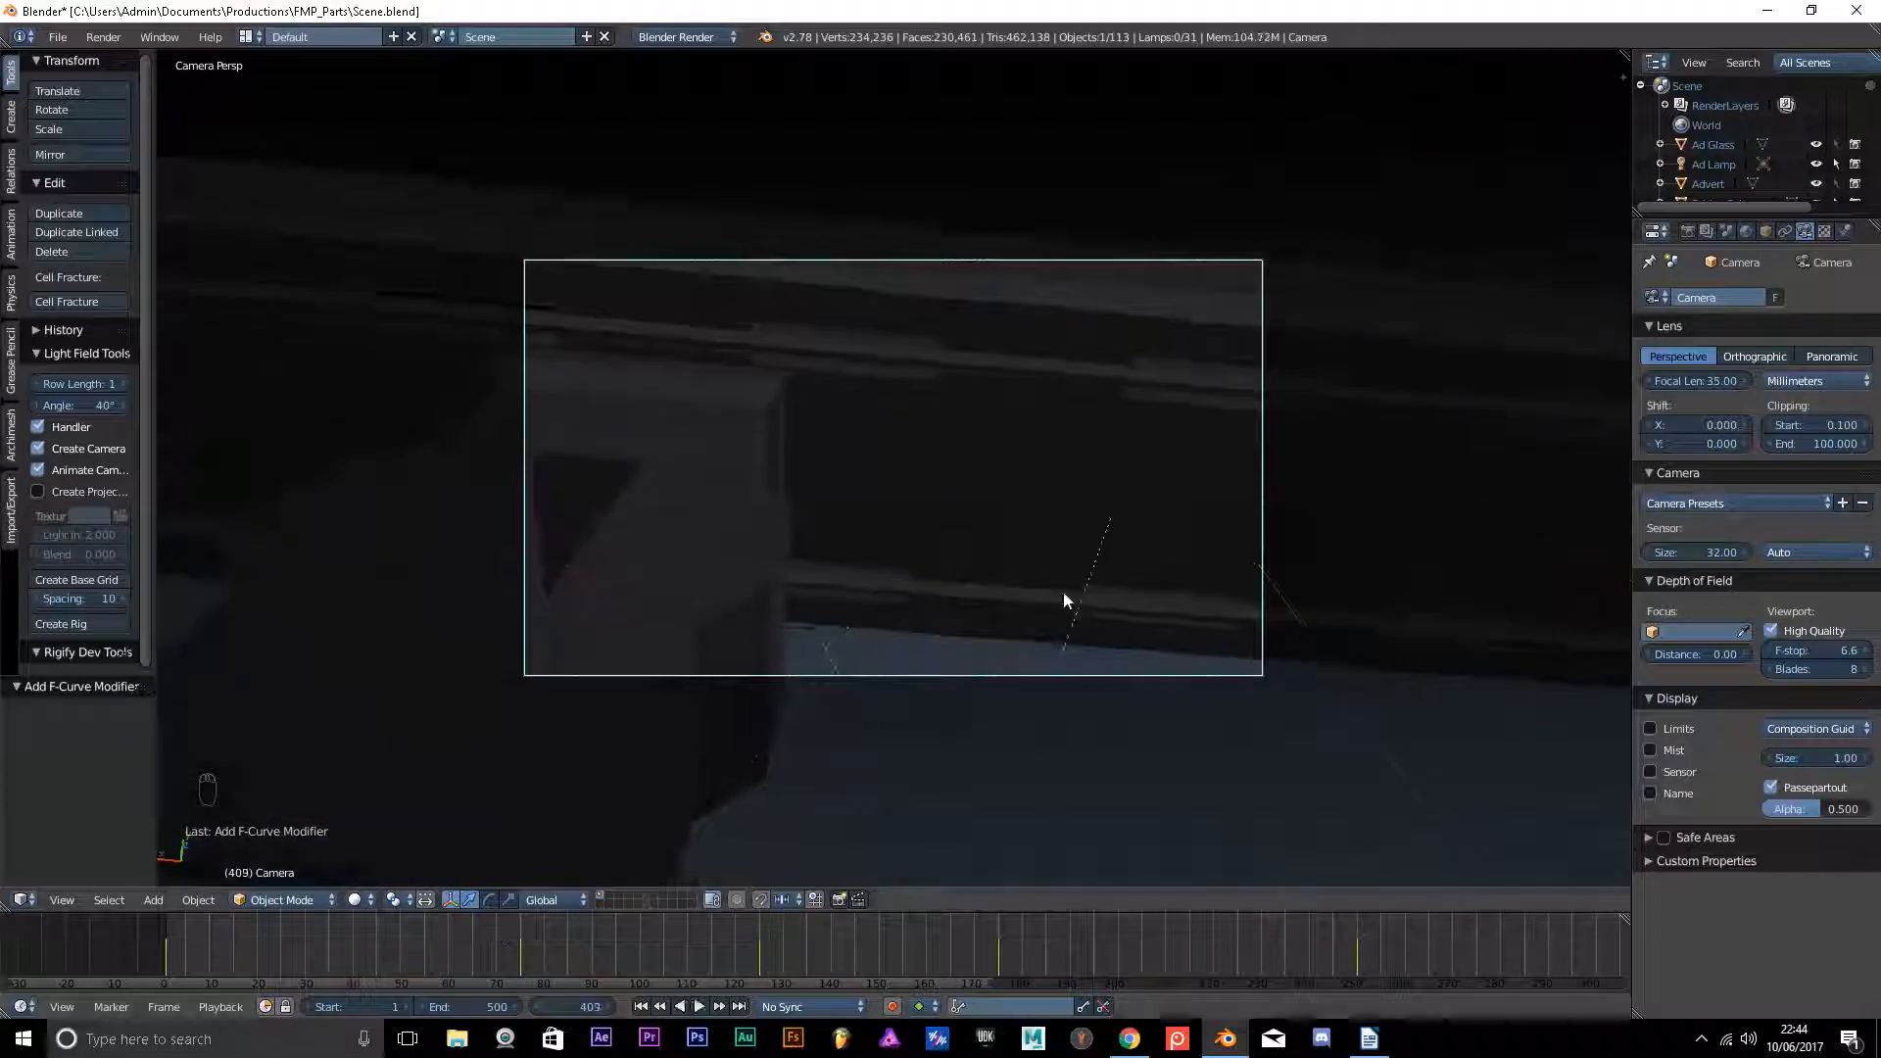
pyautogui.hotkey('alt', 'a')
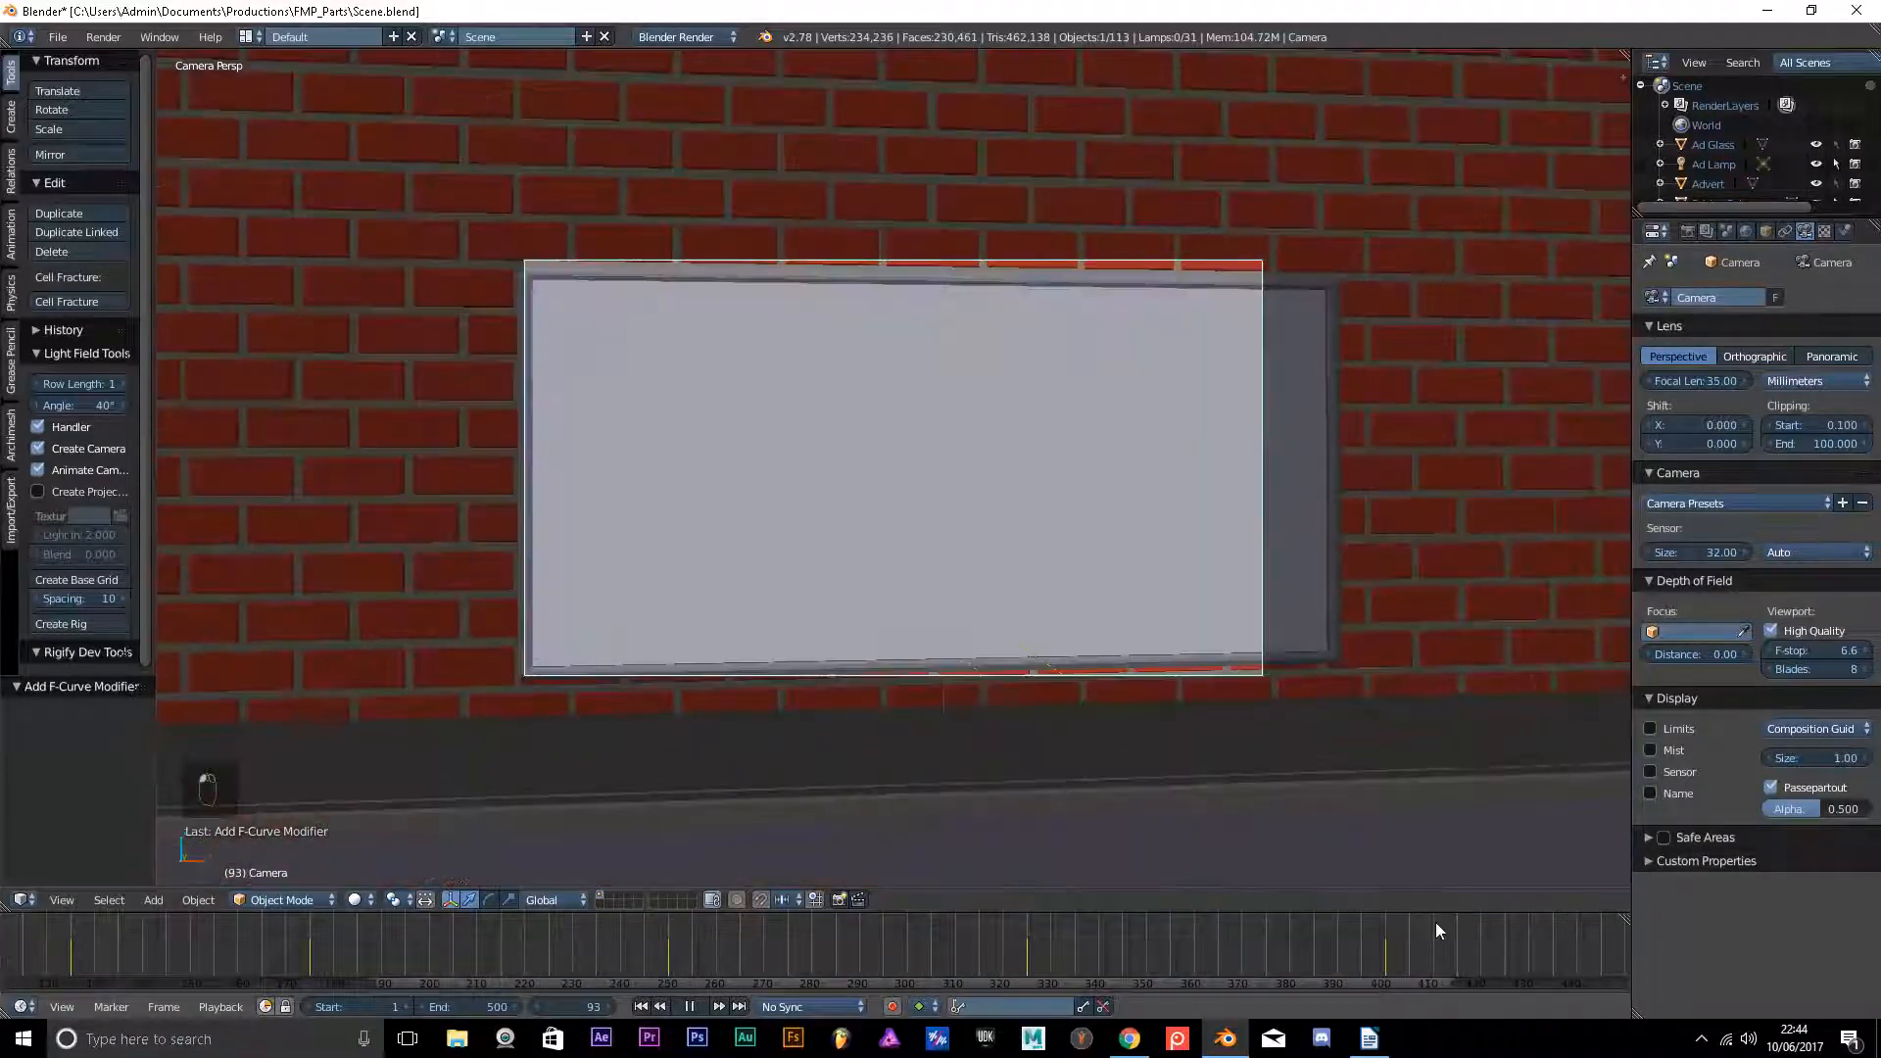
# - Replay the camera move from about frame 218, rewind to the start and scrub to about frame 172
pyautogui.click(803, 937)
pyautogui.moveTo(803, 937); pyautogui.dragTo(515, 961)
pyautogui.hotkey('alt', 'a')
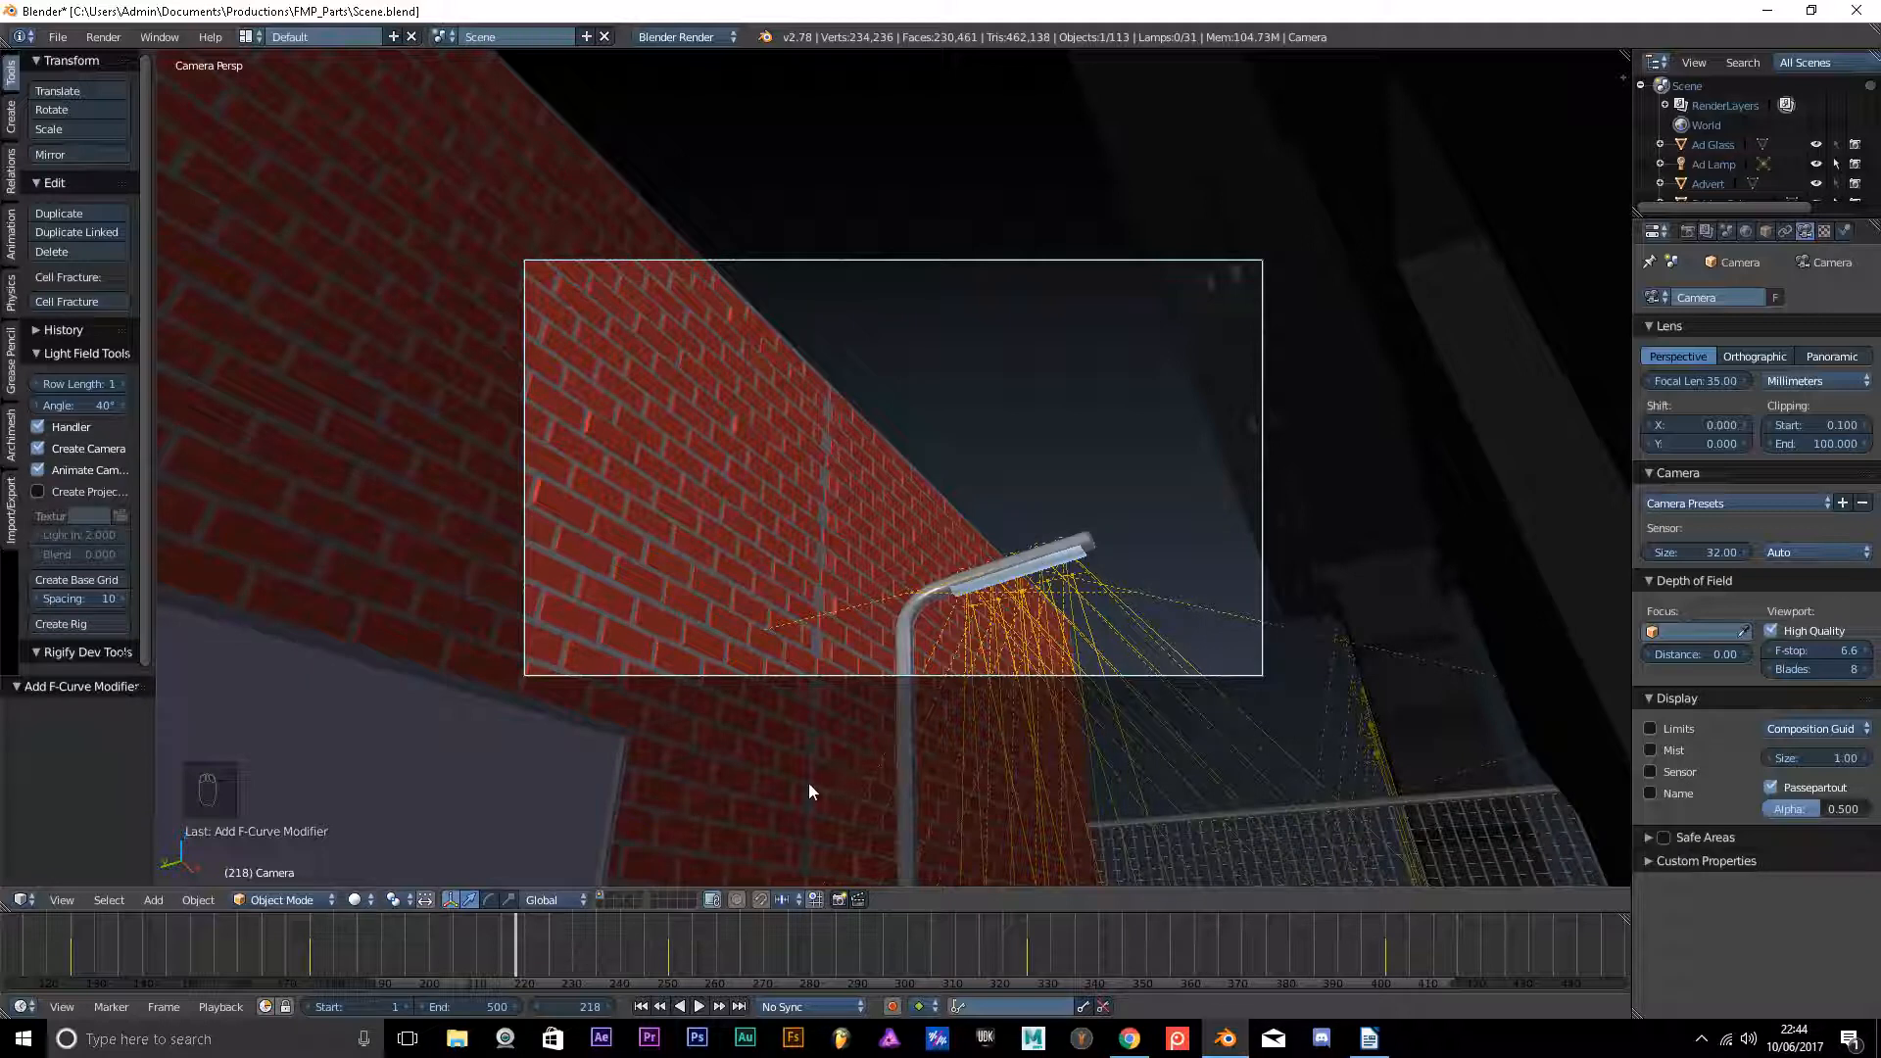
pyautogui.hotkey('alt', 'a')
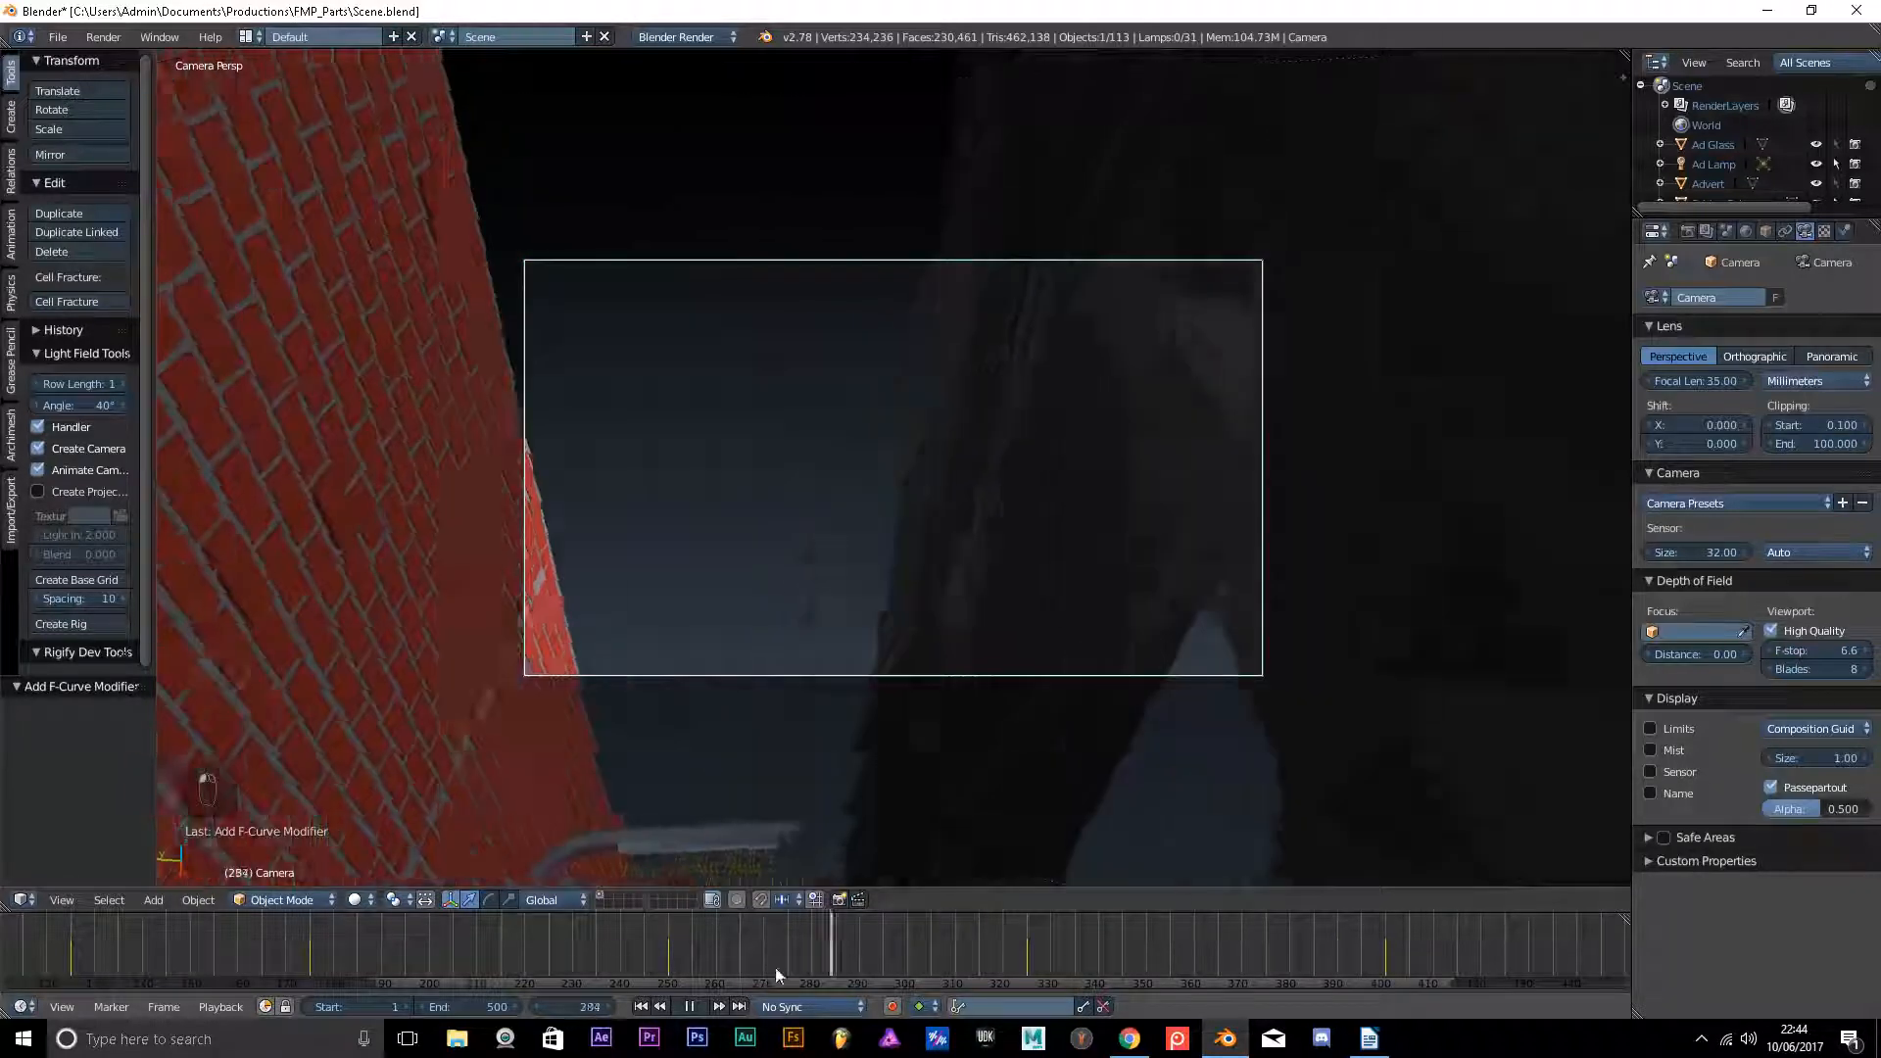
pyautogui.moveTo(774, 968); pyautogui.dragTo(128, 935)
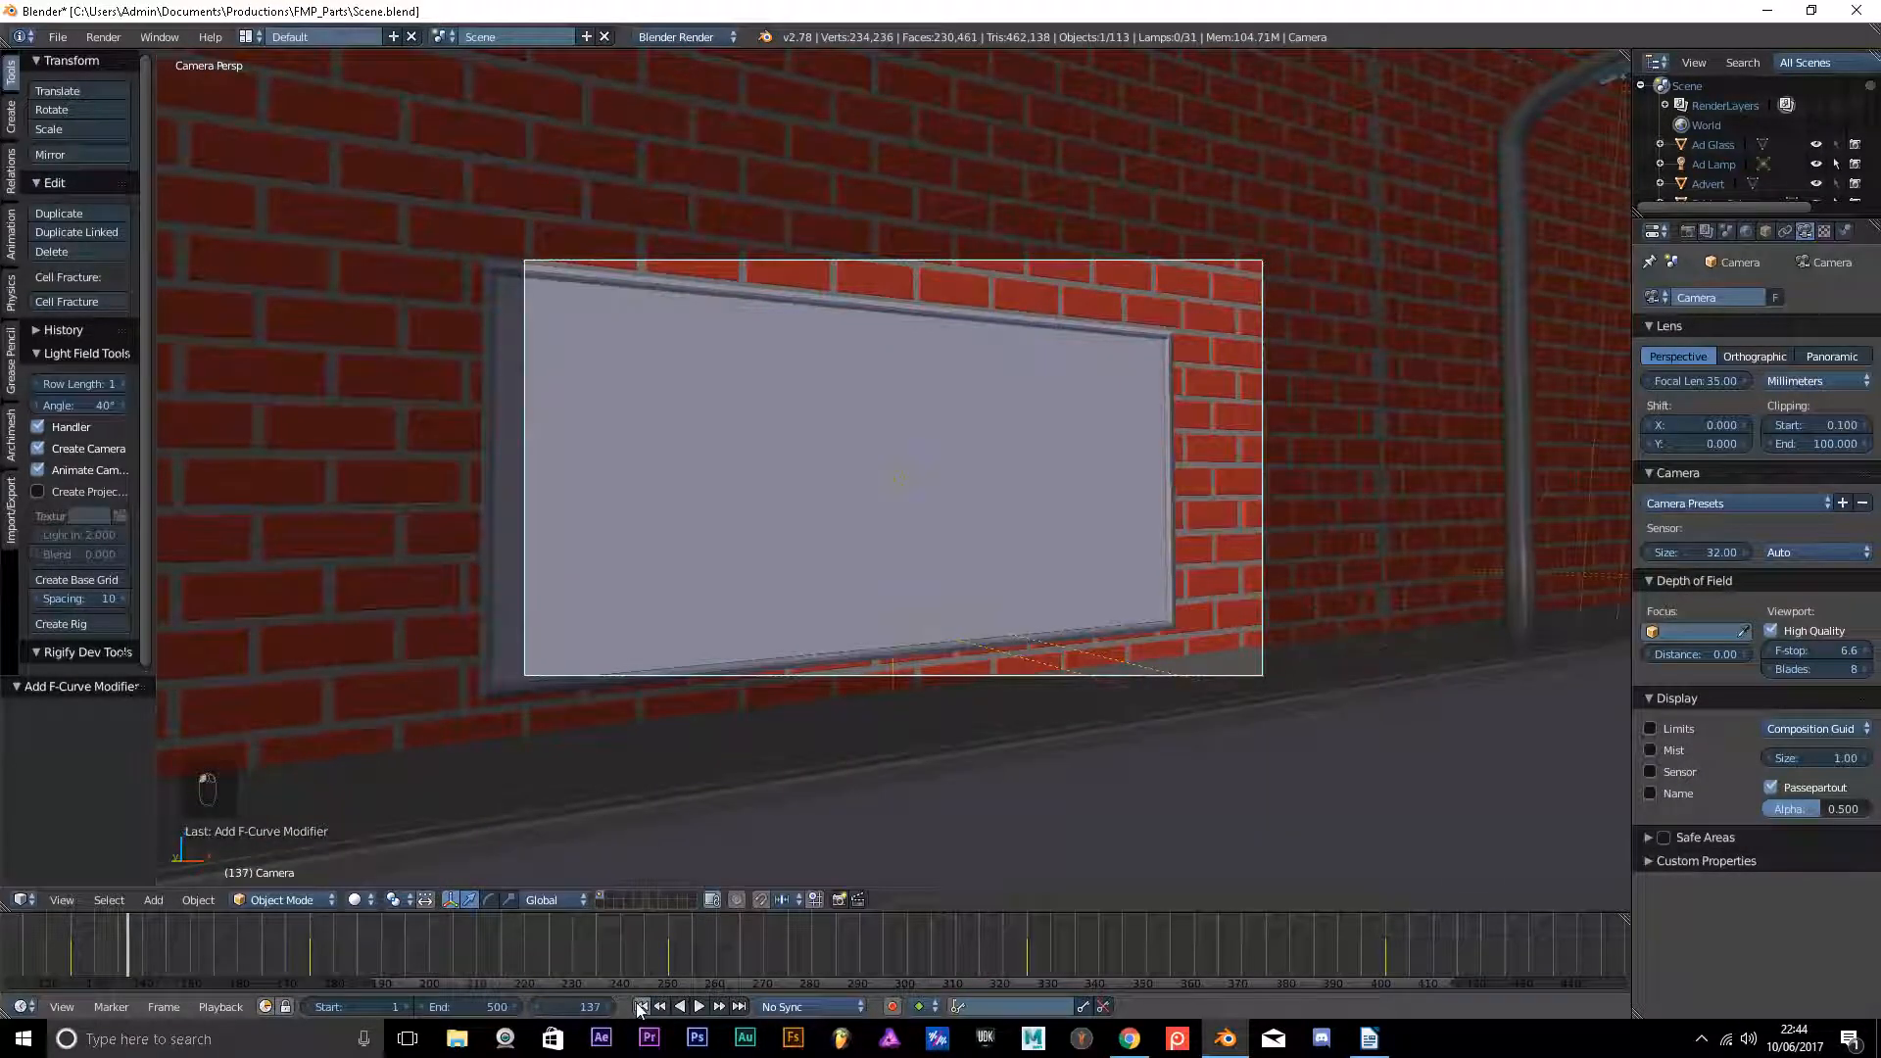
pyautogui.click(641, 1007)
pyautogui.moveTo(91, 961); pyautogui.dragTo(292, 939)
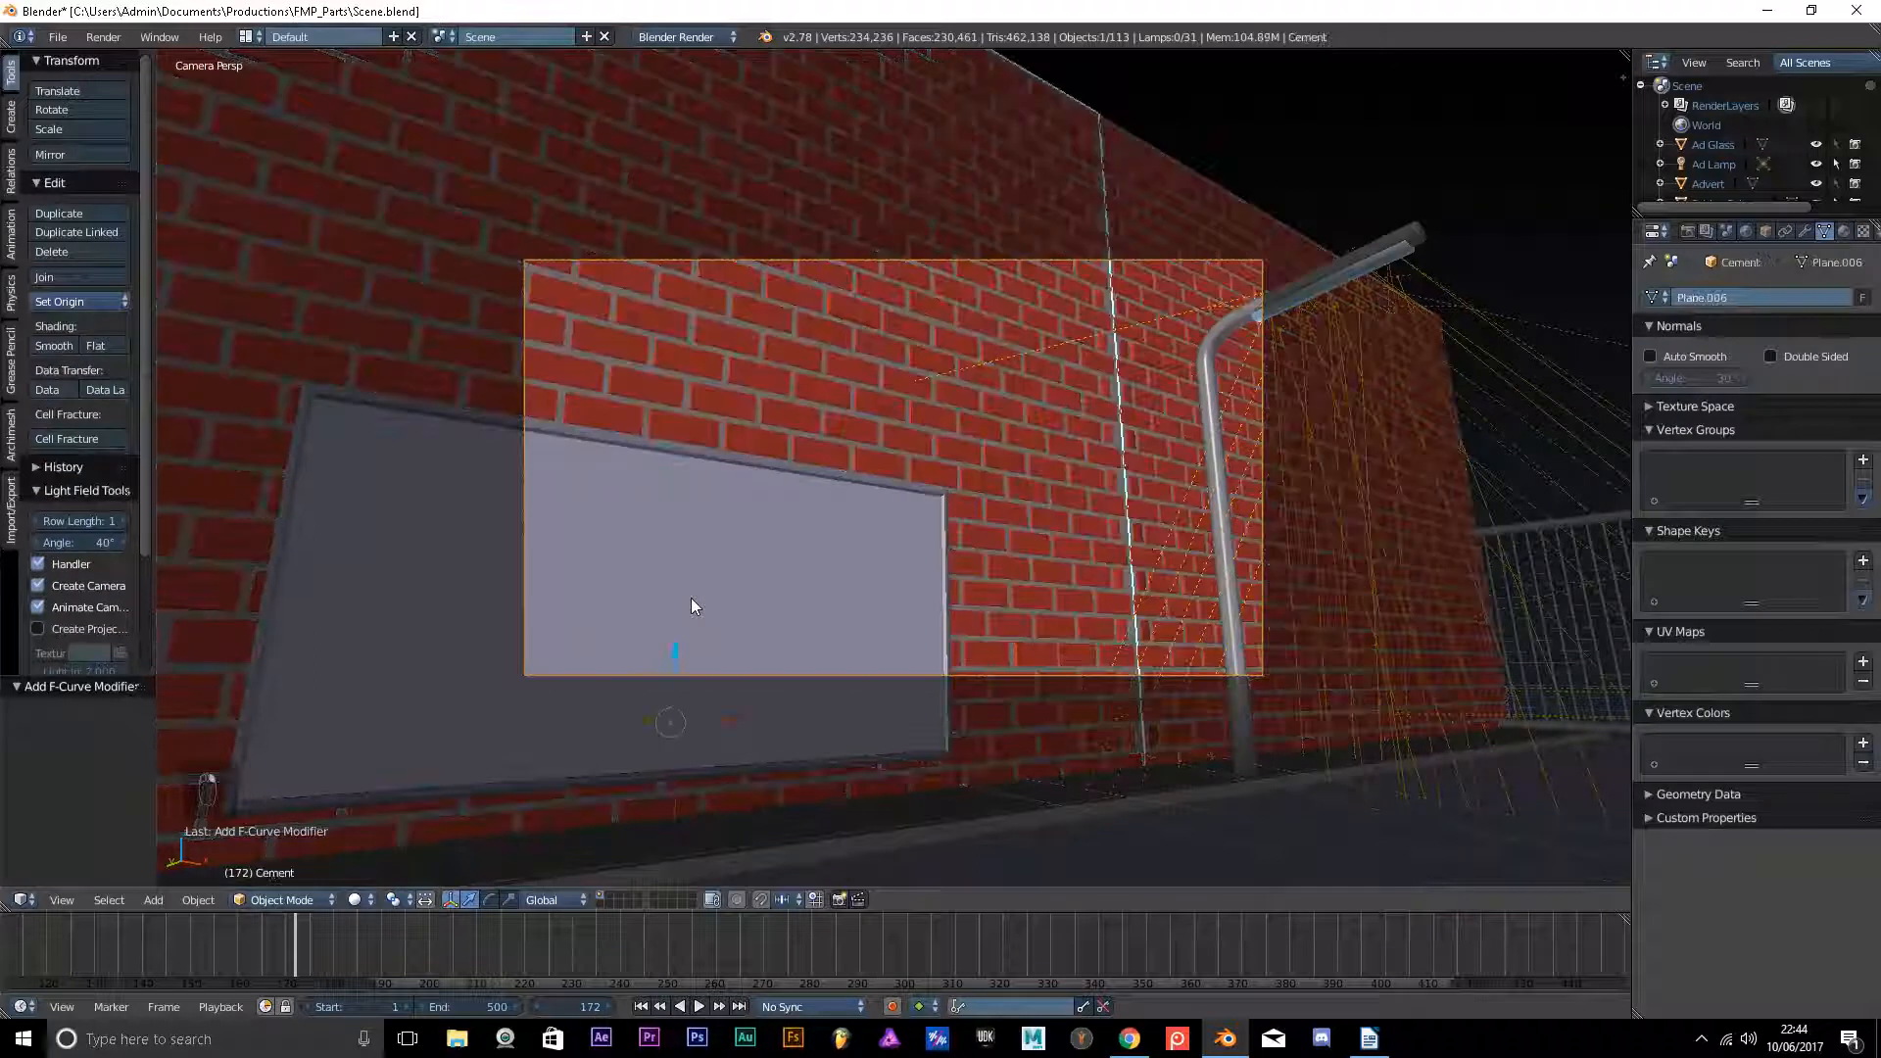
# - Select the Ad Lamp, replay its animation from about frame 172 in the camera view, and return to frame 1
pyautogui.rightClick(691, 606)
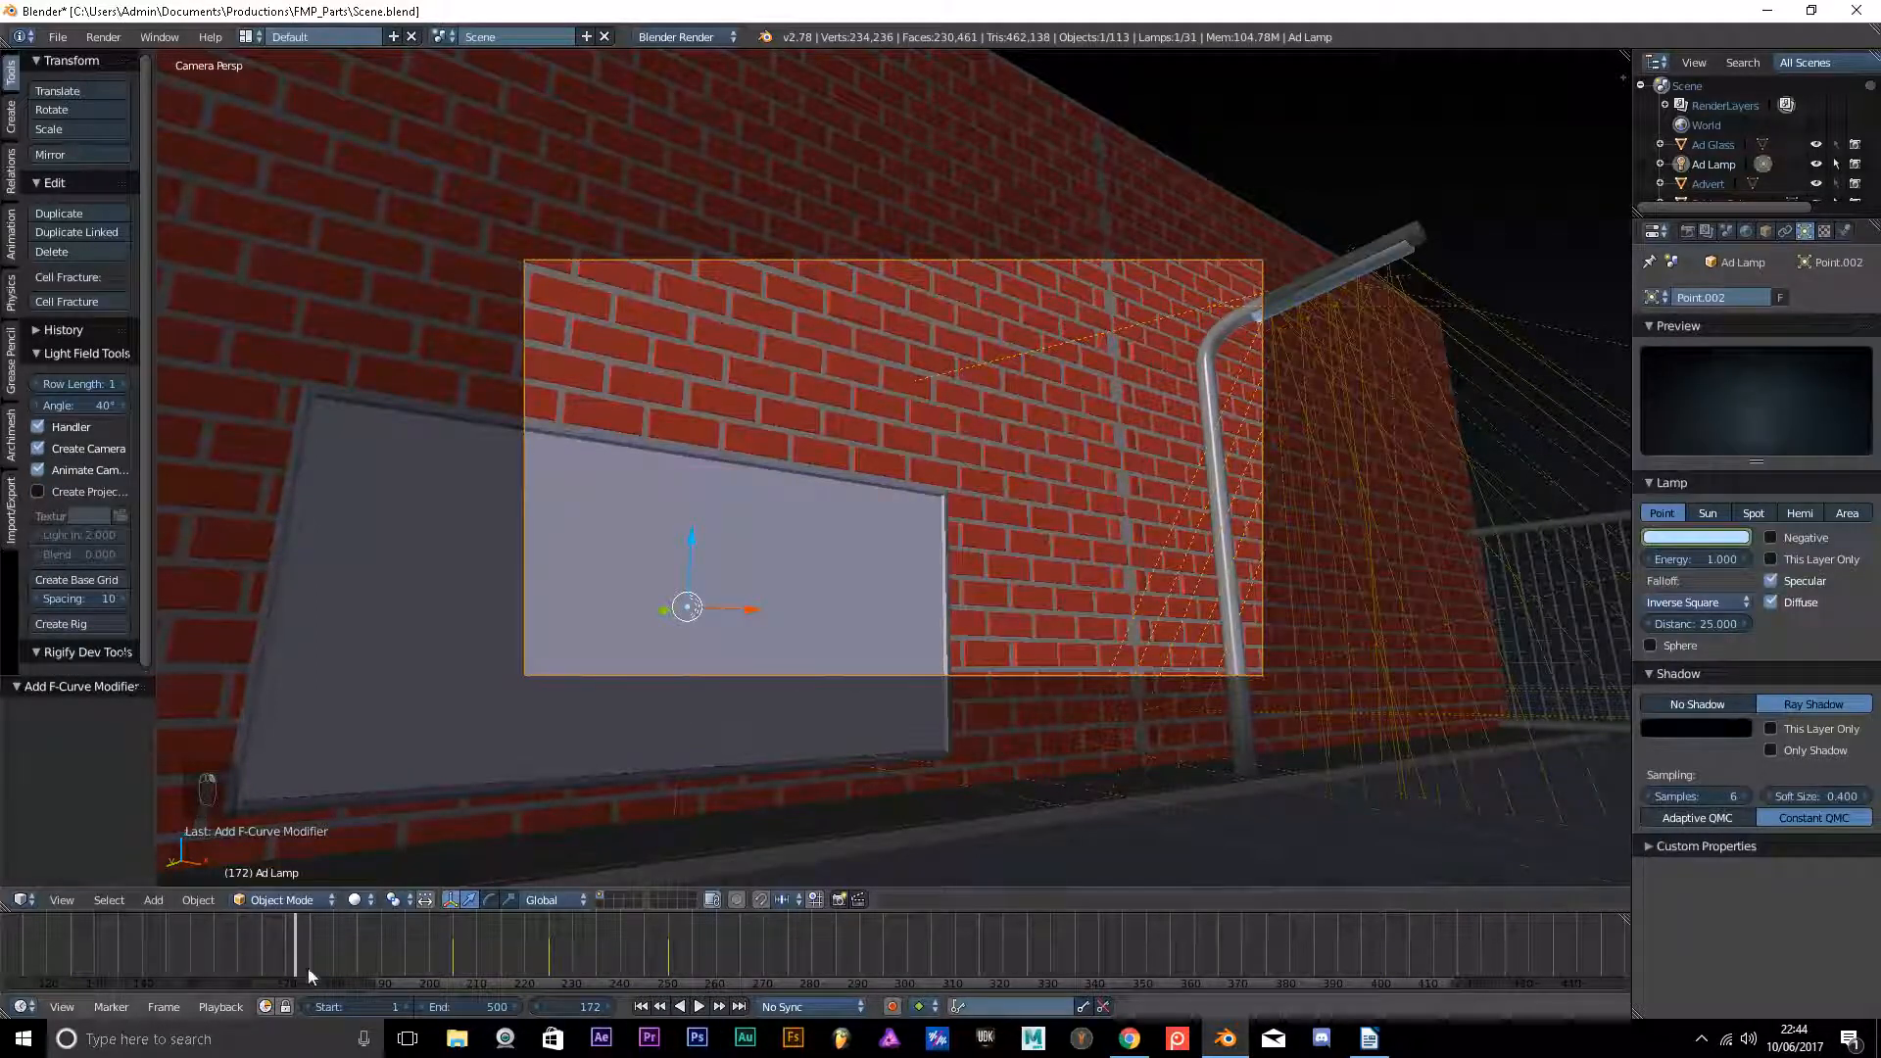
pyautogui.hotkey('alt', 'a')
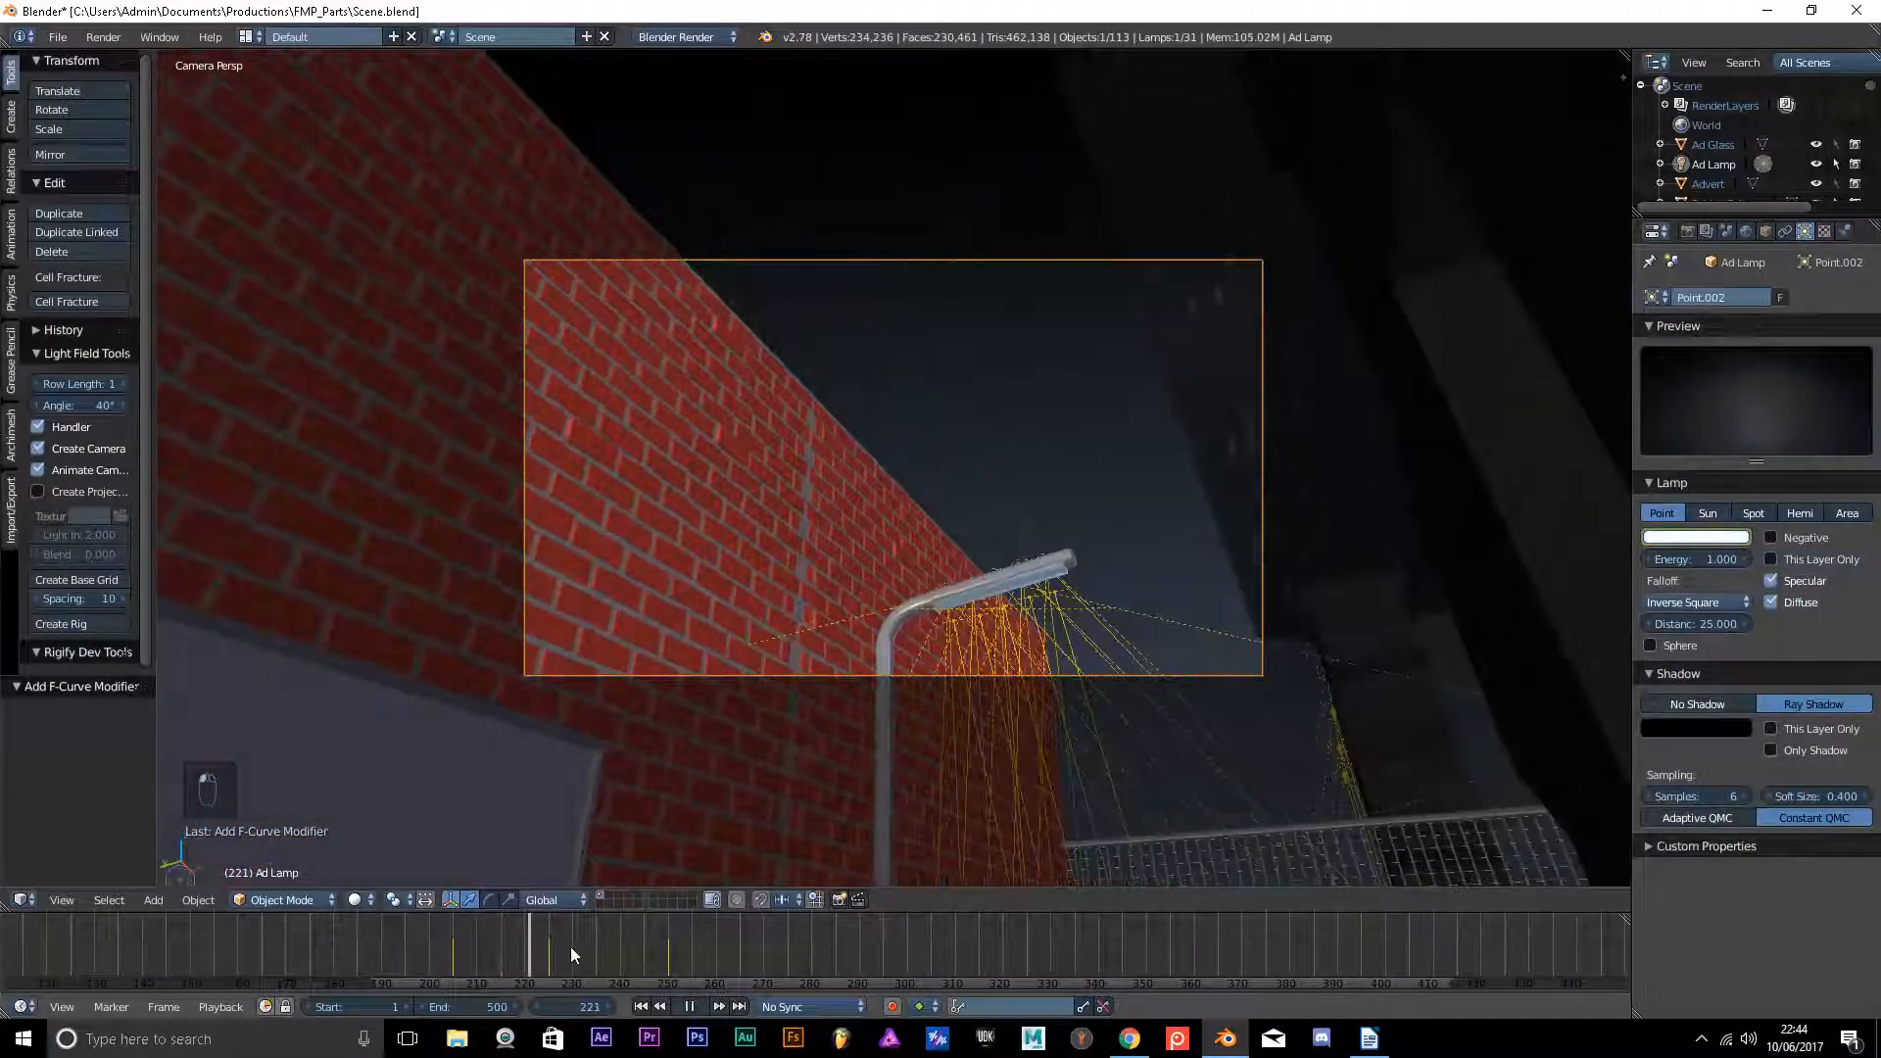
pyautogui.moveTo(531, 948); pyautogui.dragTo(290, 942)
pyautogui.hotkey('alt', 'a')
pyautogui.moveTo(309, 932); pyautogui.dragTo(716, 931, button='middle')
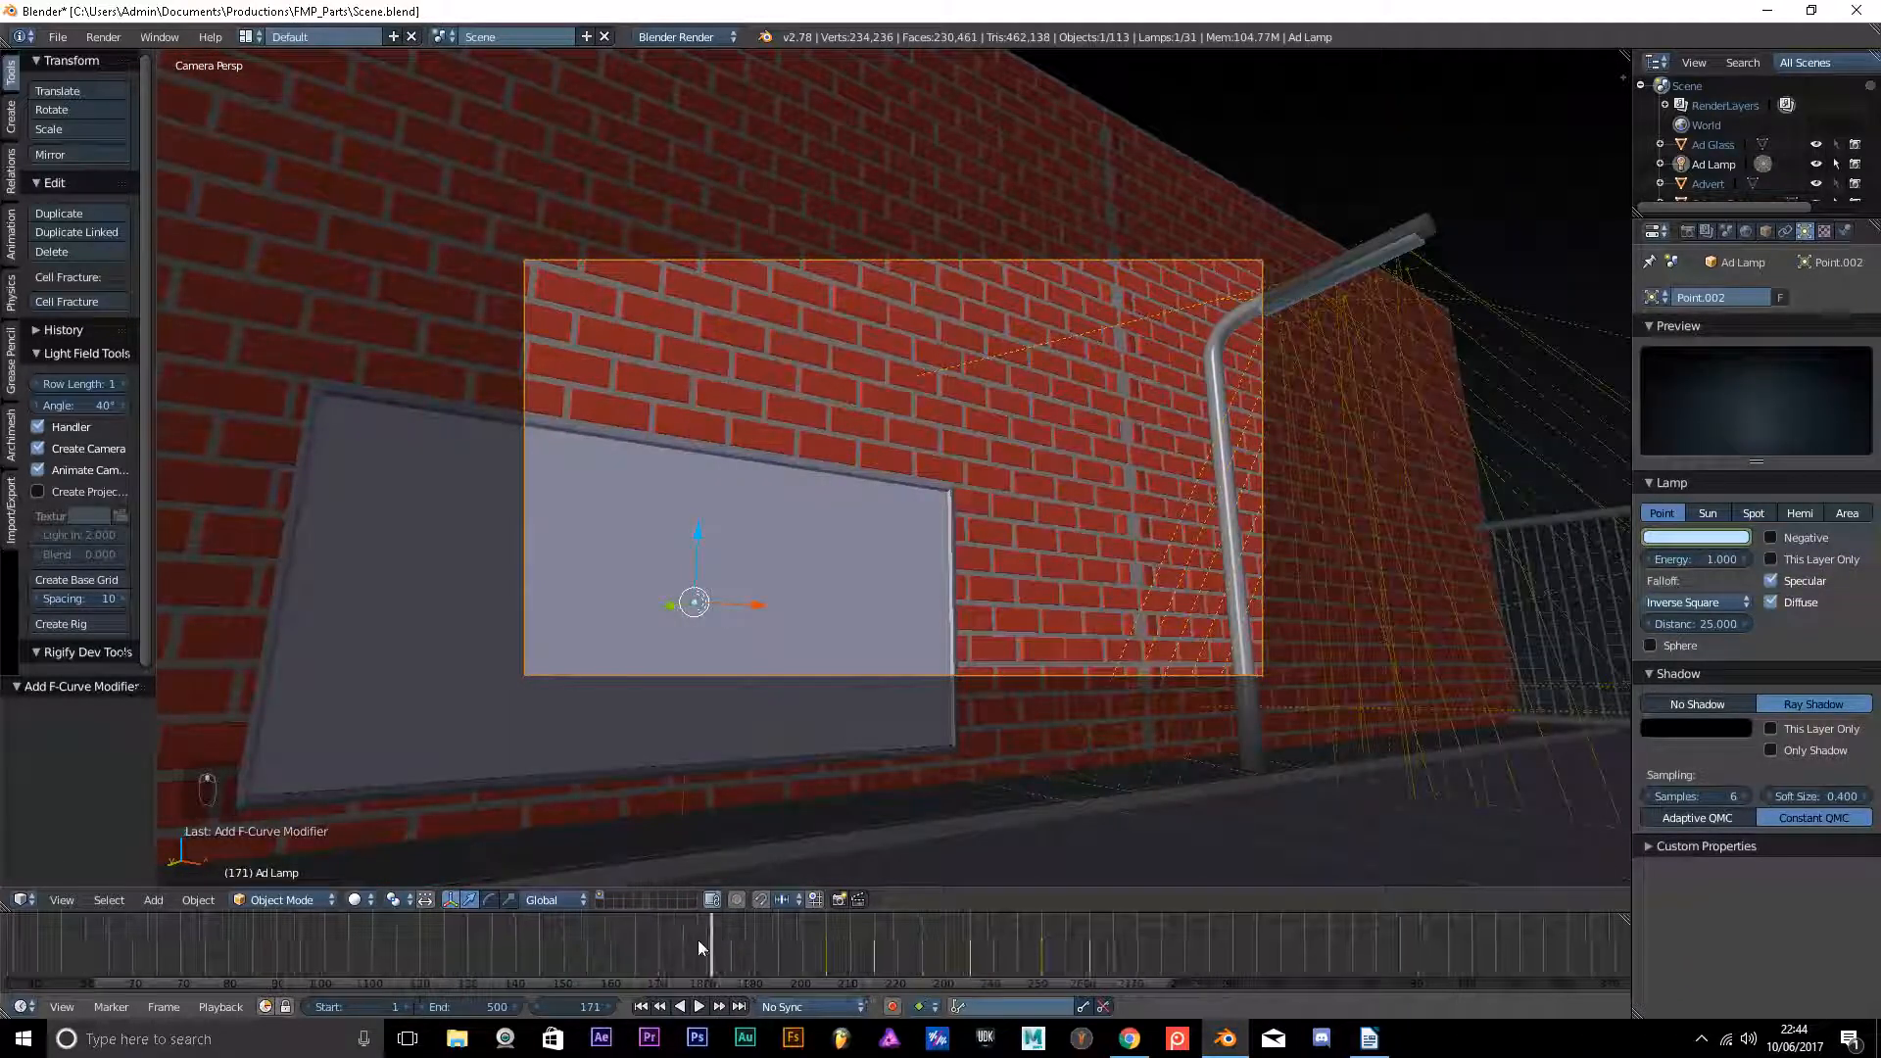
pyautogui.moveTo(698, 939); pyautogui.dragTo(333, 943)
pyautogui.click(642, 1007)
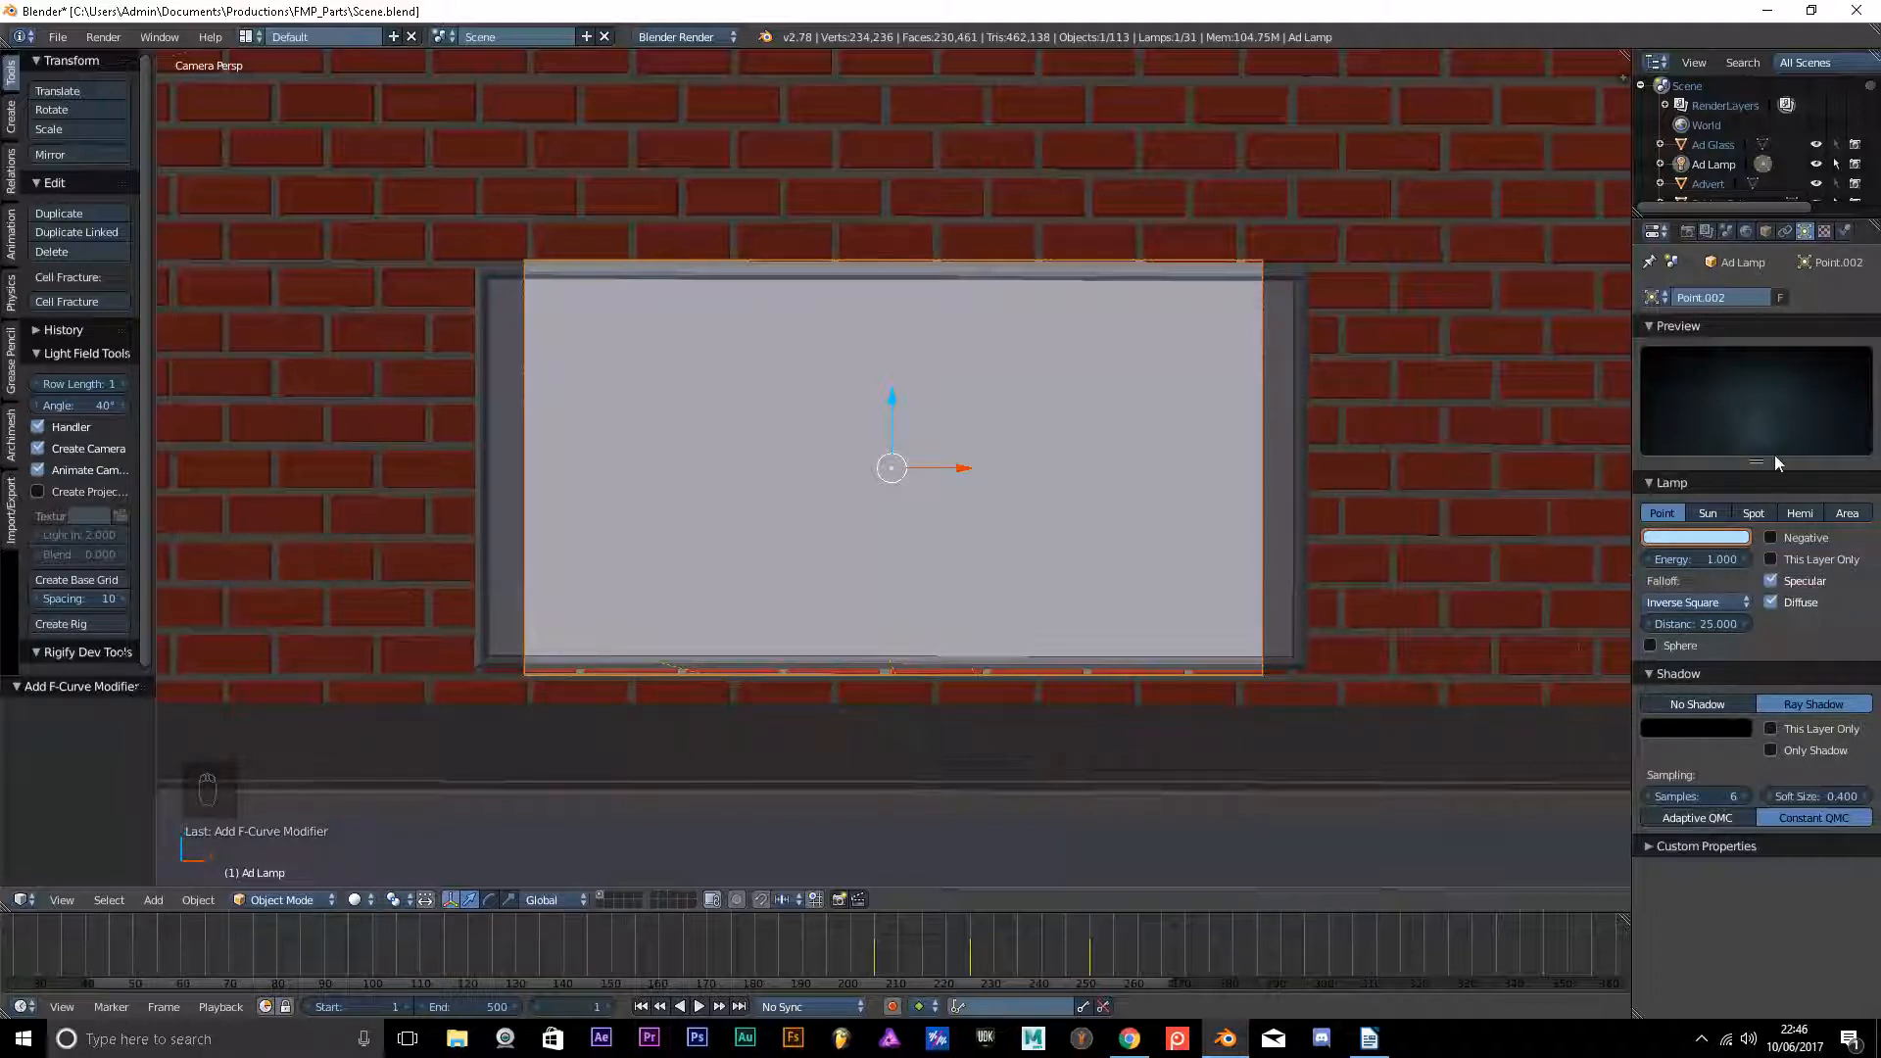
# - Examine the render settings, the available keyframe types, the world settings and the Ad Lamp's light settings
pyautogui.click(1689, 232)
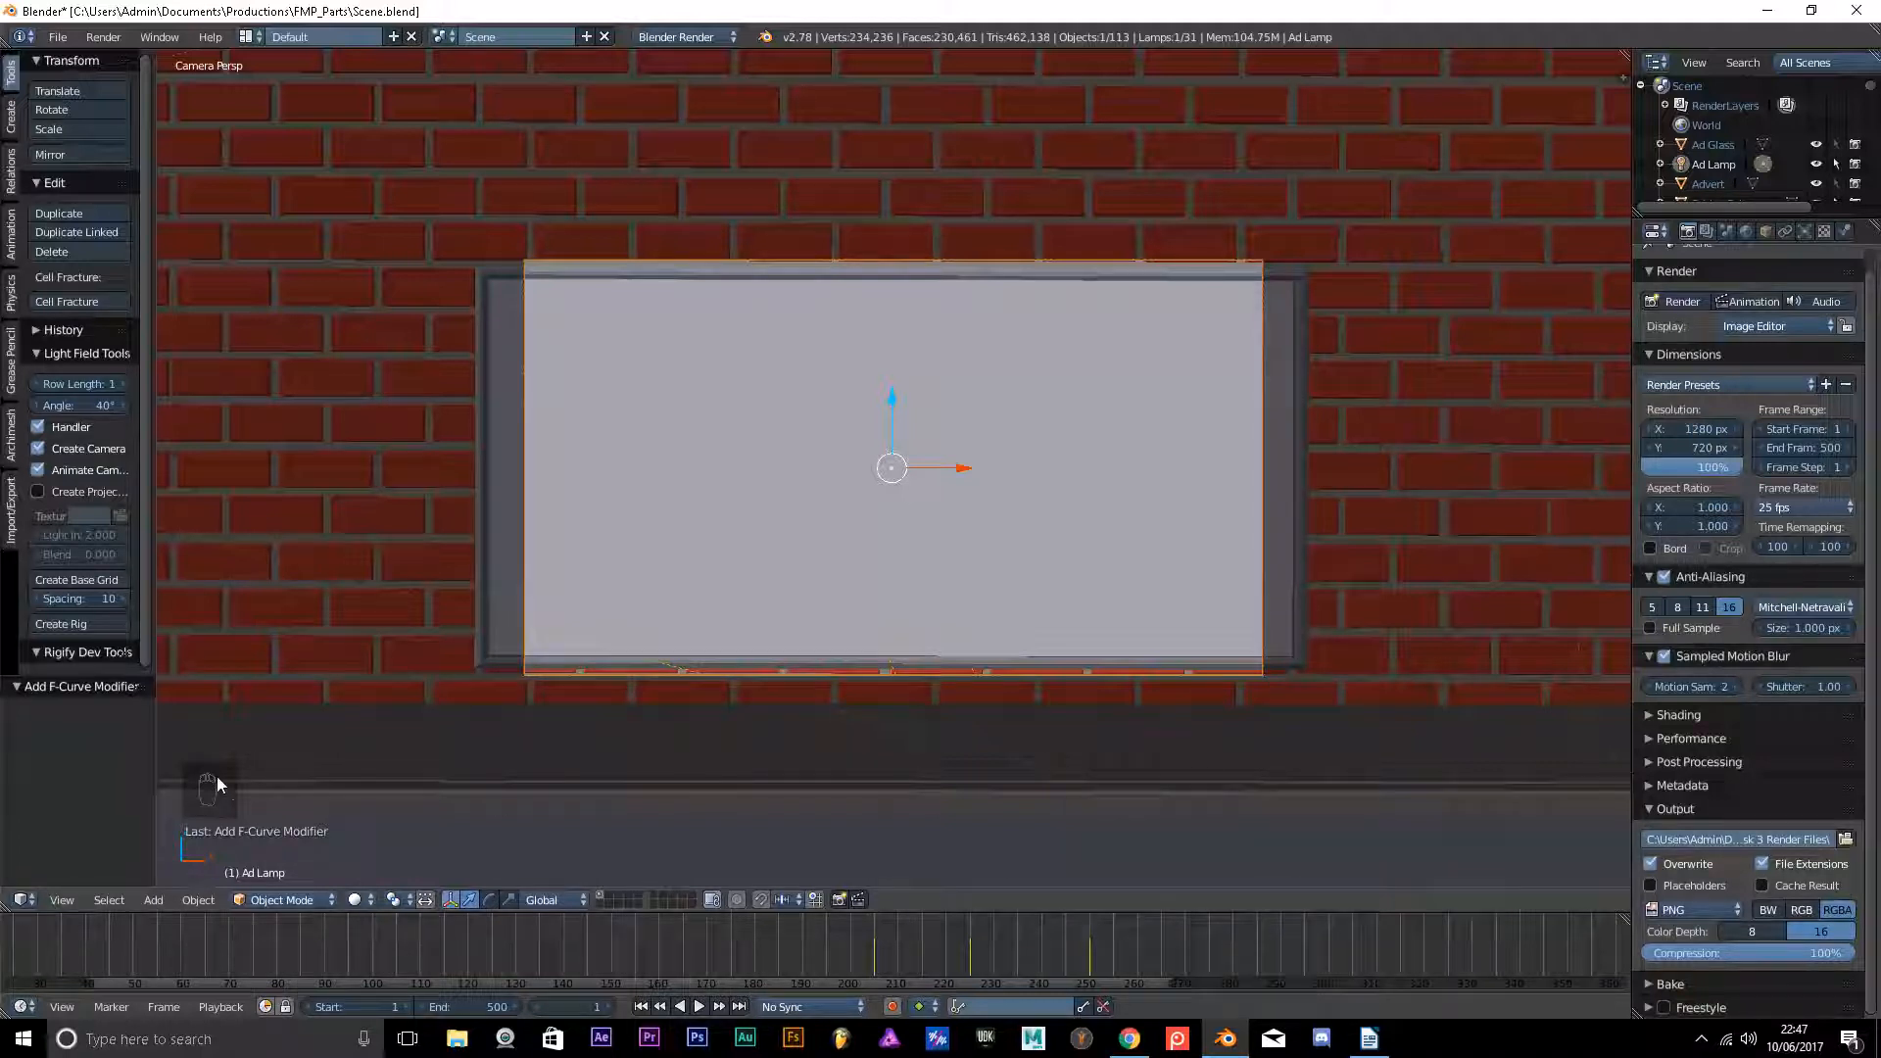
pyautogui.moveTo(385, 745); pyautogui.dragTo(486, 768, button='middle')
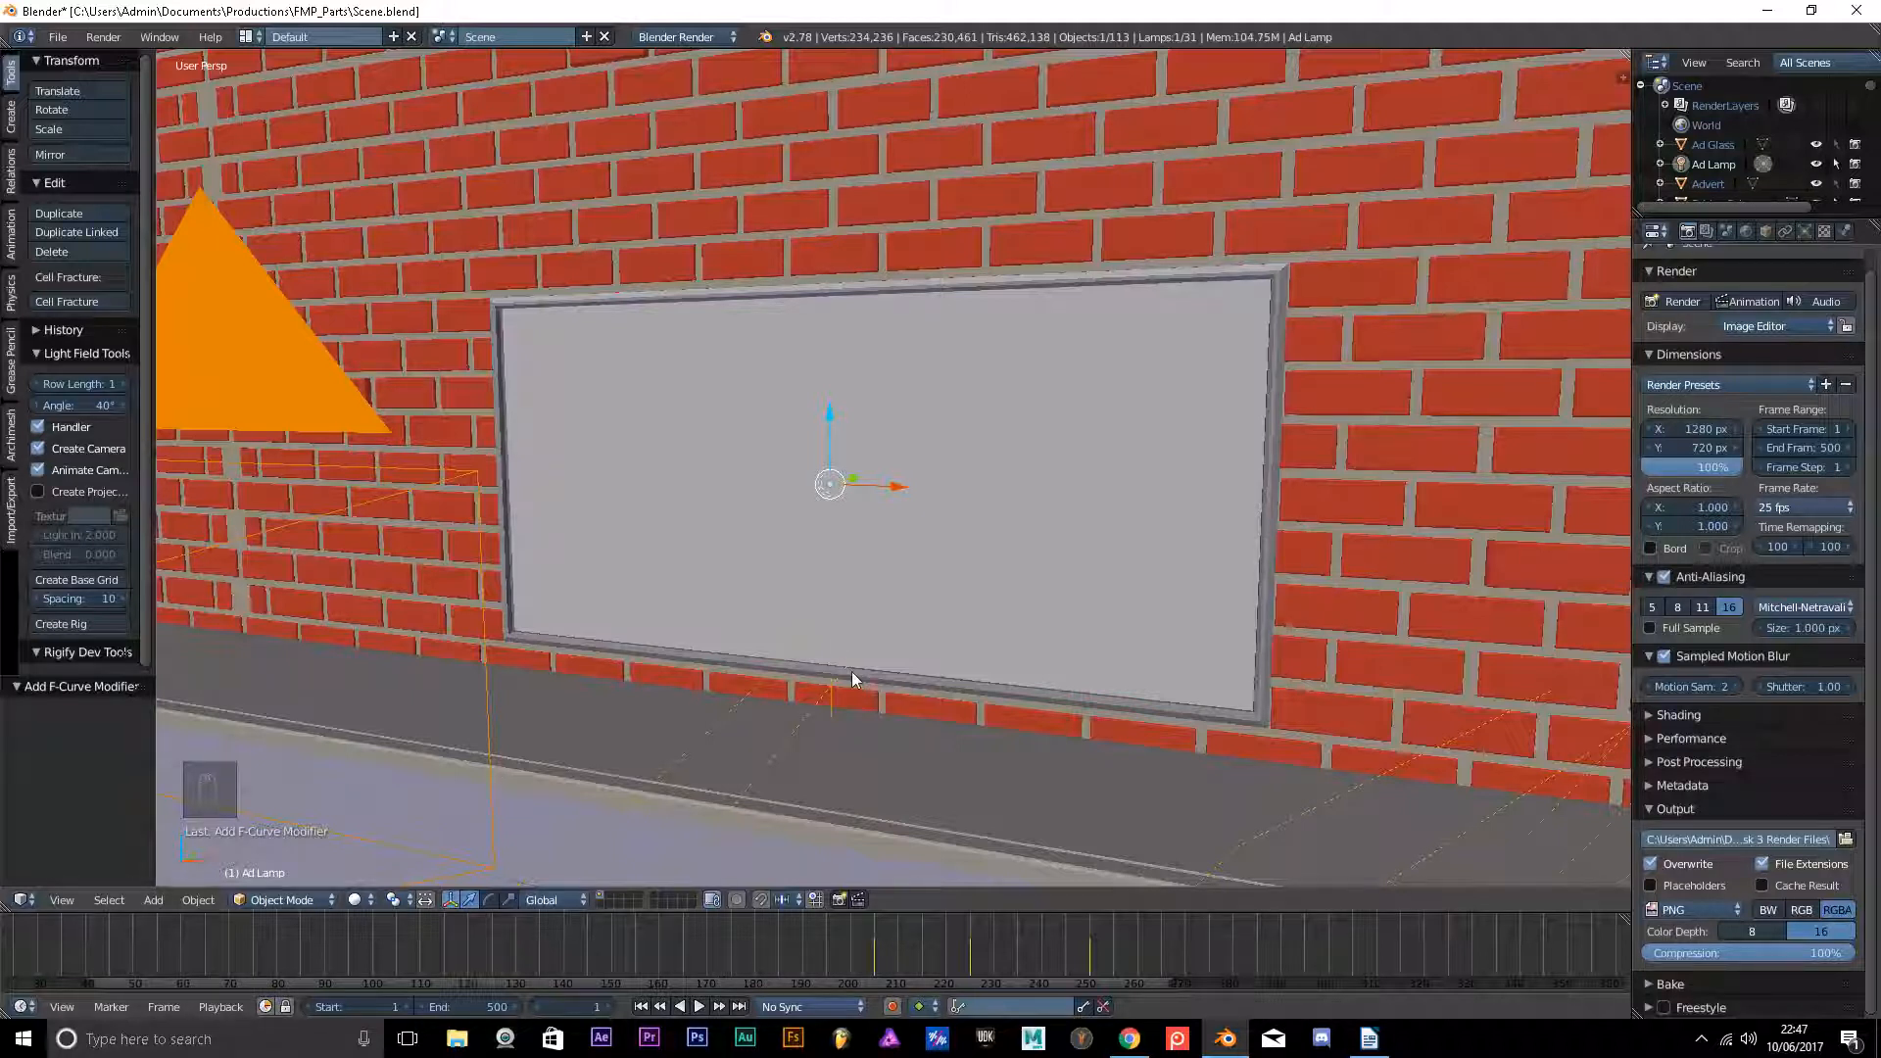
pyautogui.press('i')
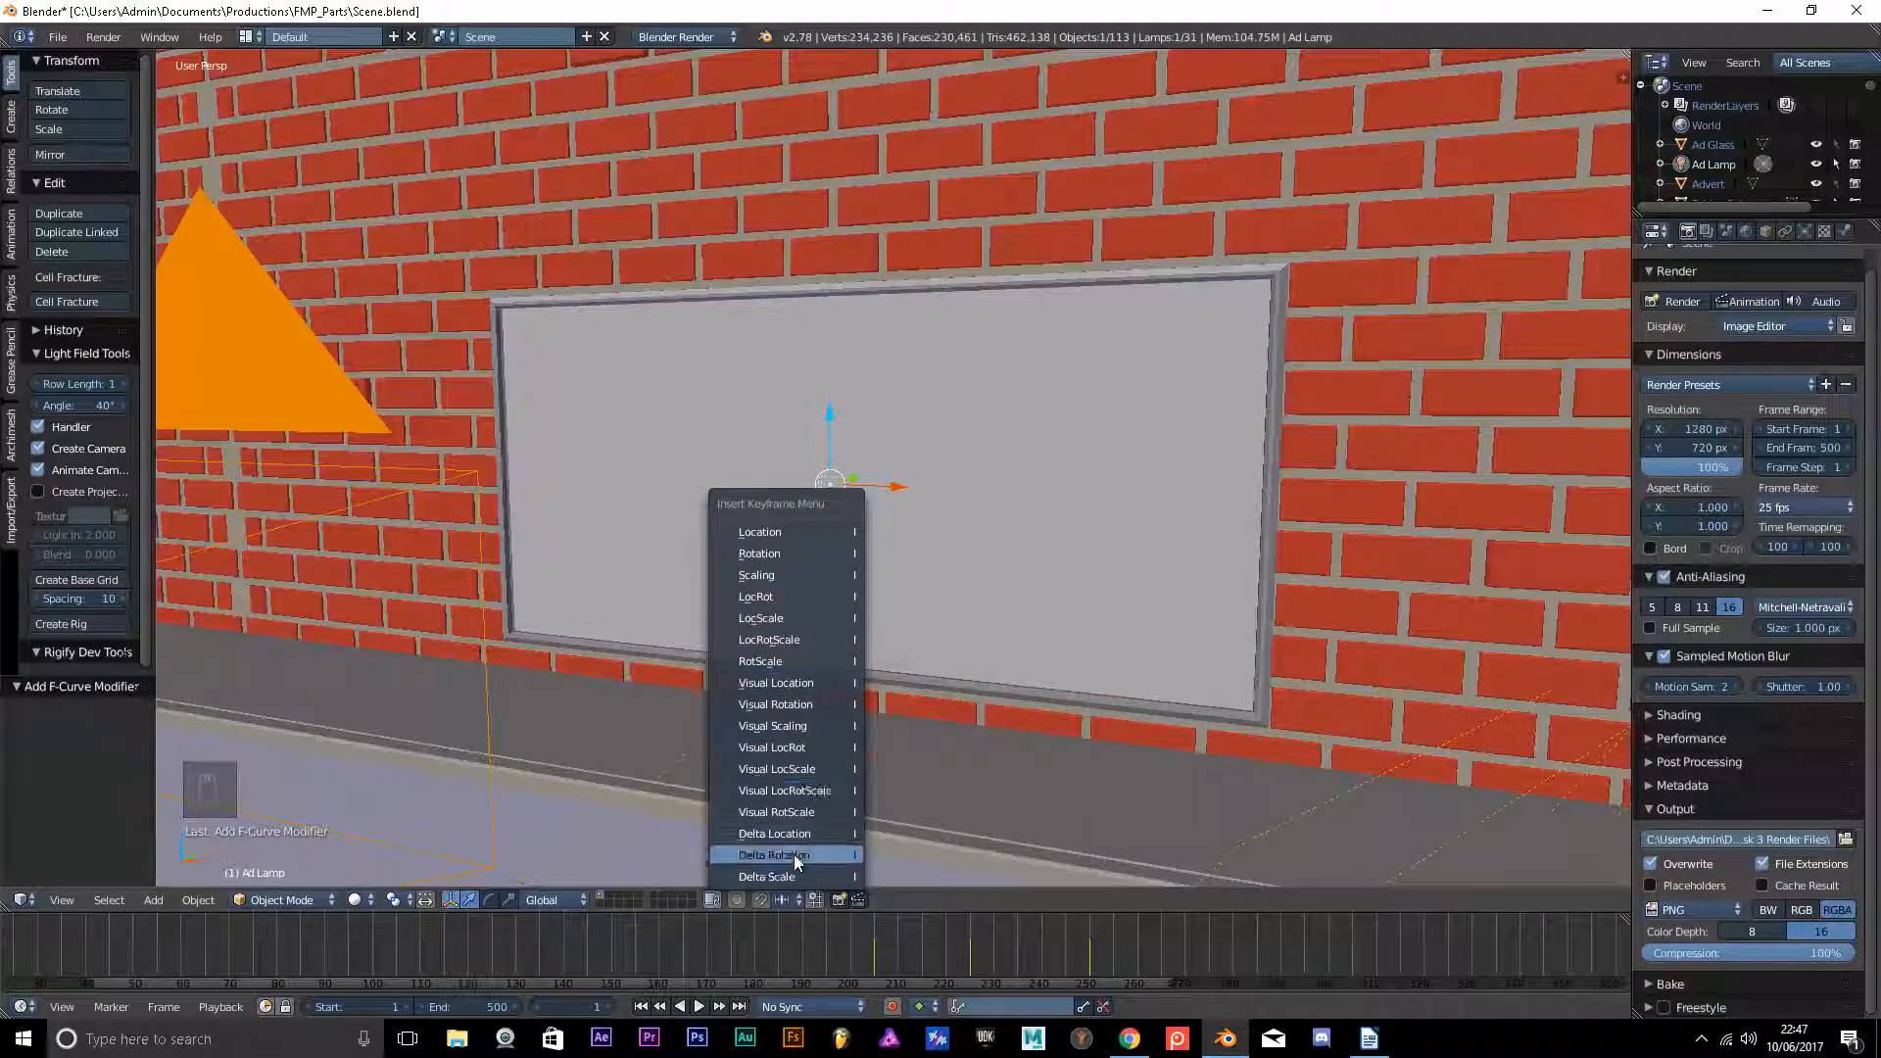
pyautogui.click(803, 618)
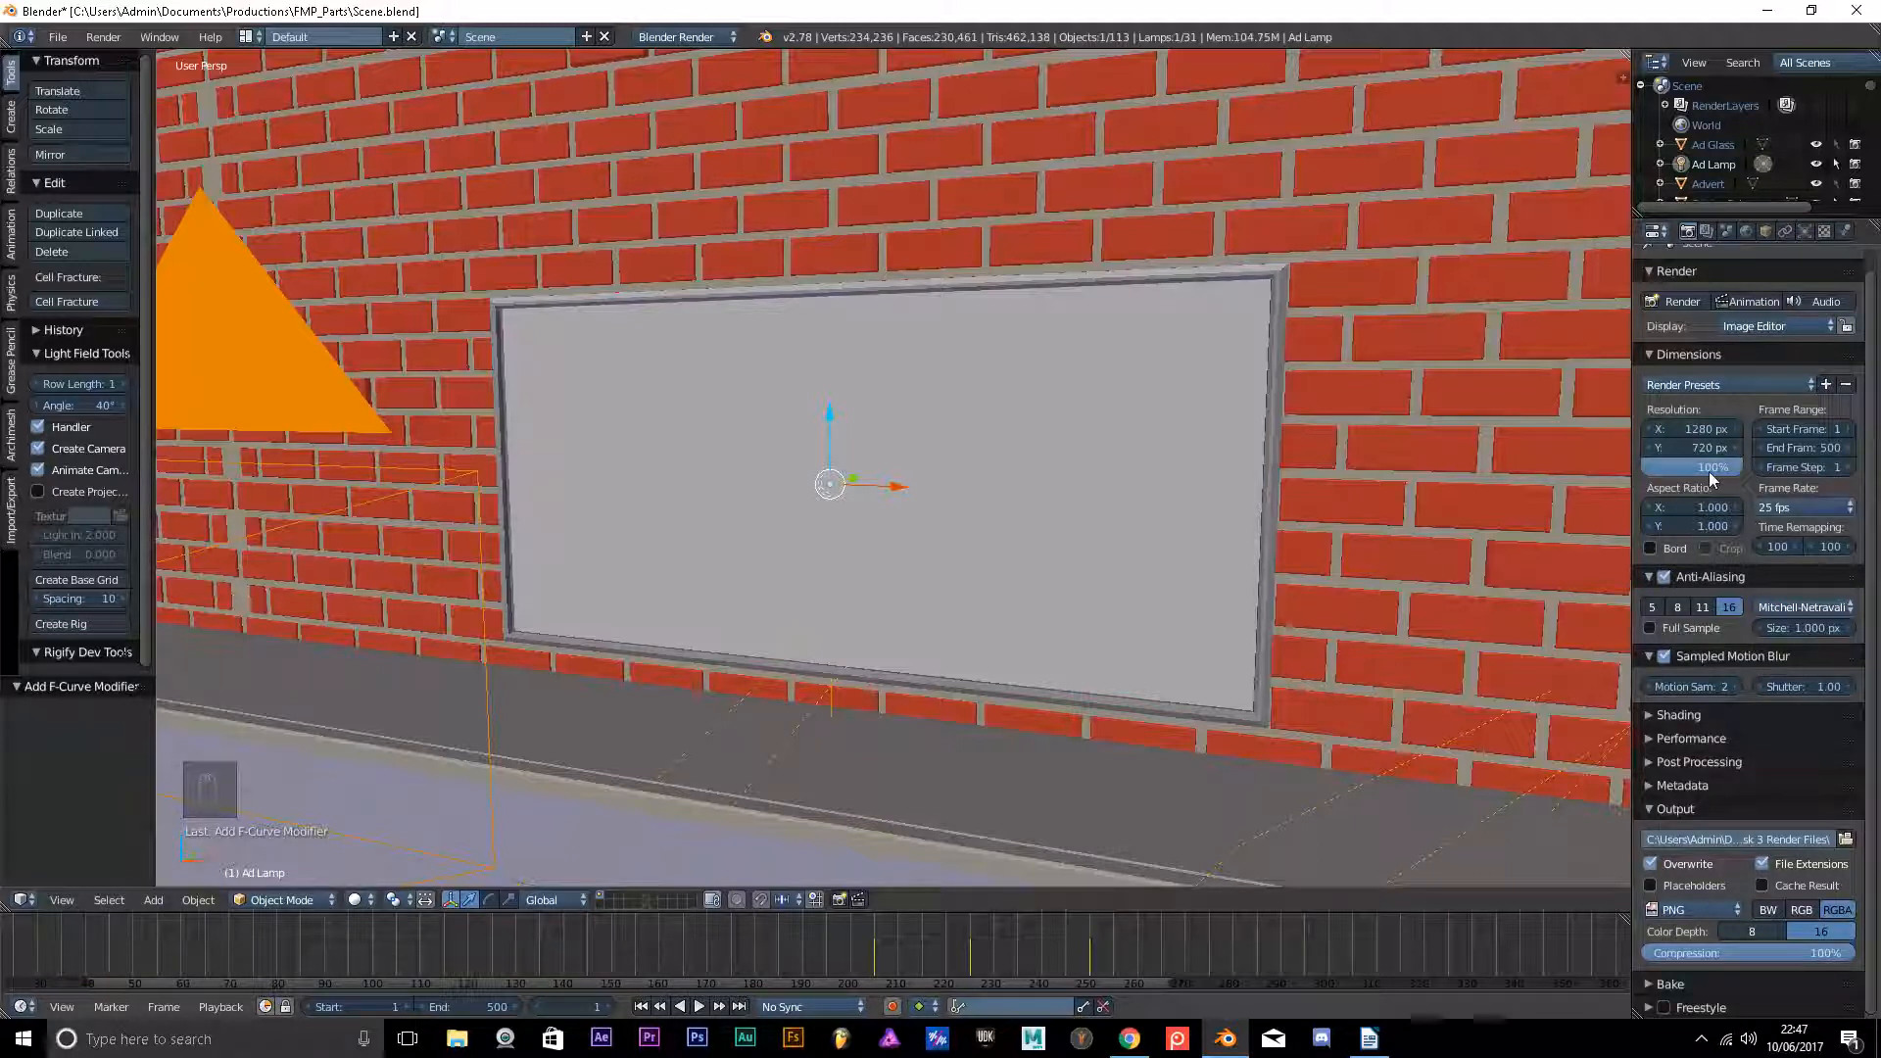
pyautogui.click(1746, 233)
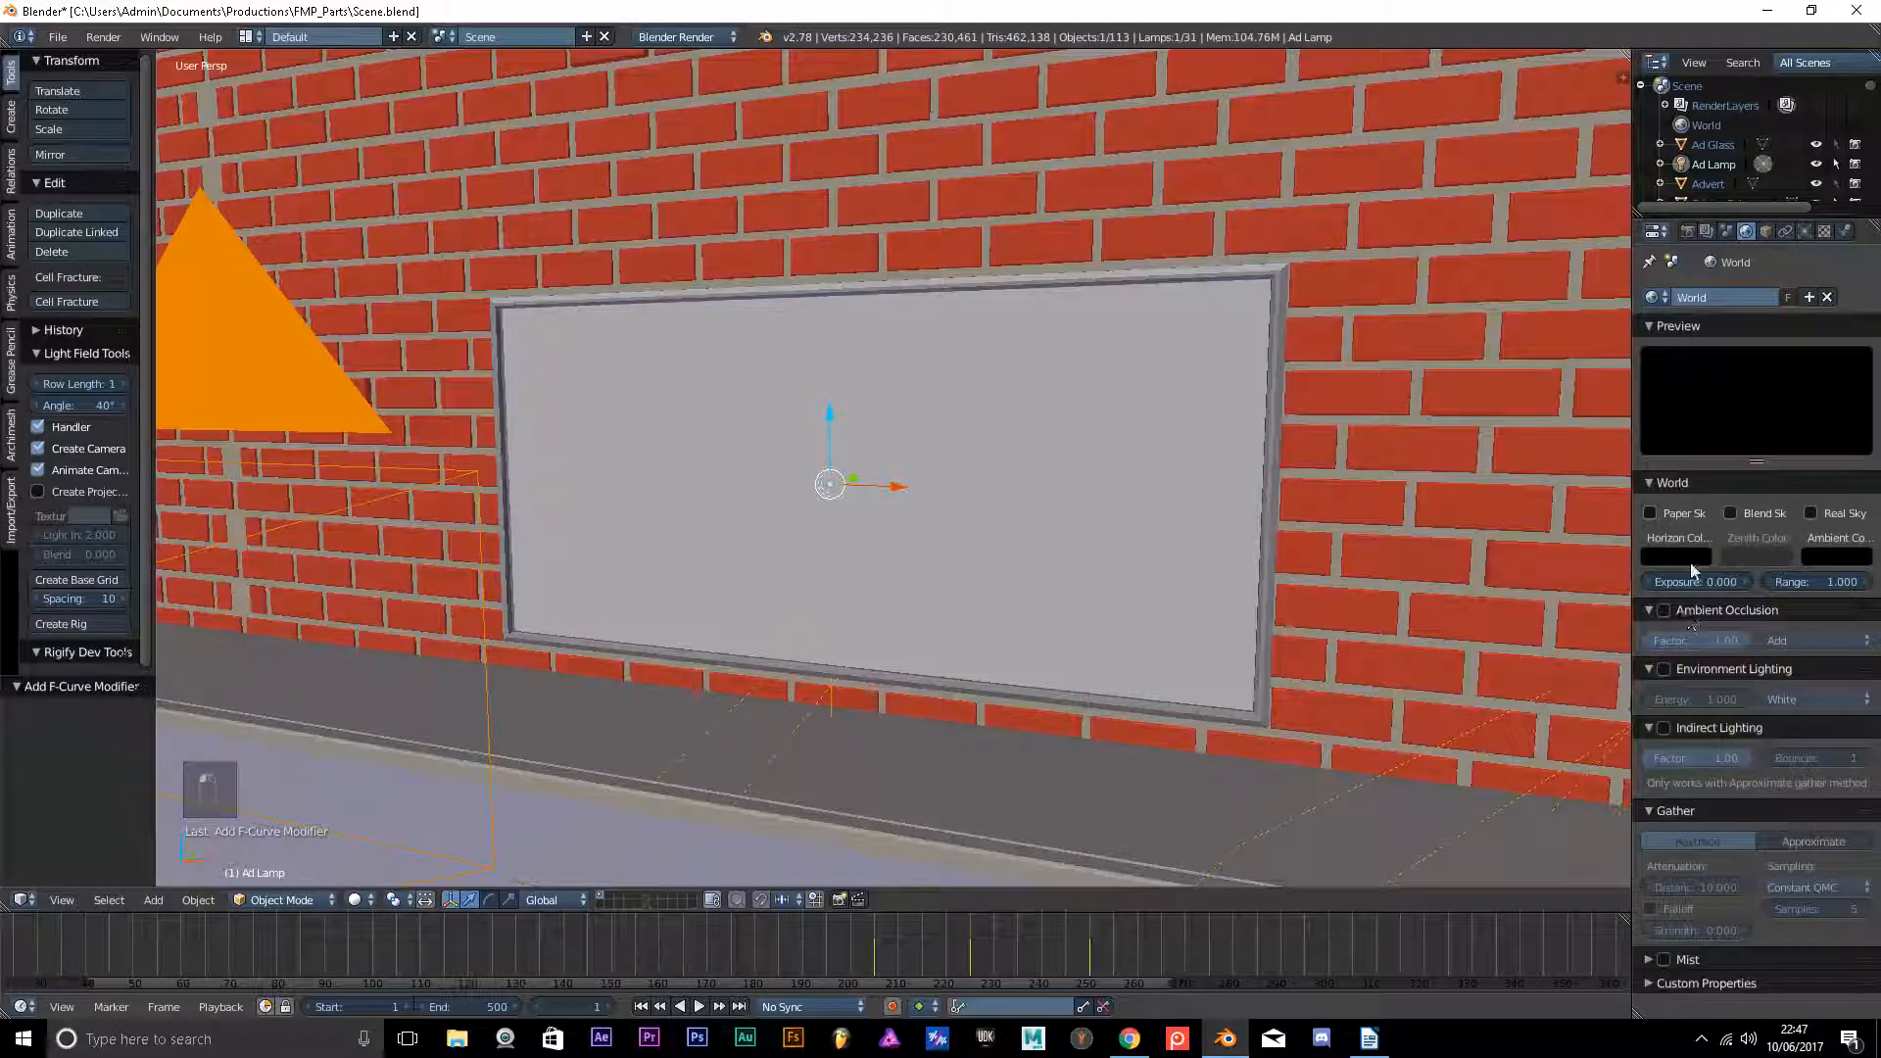
pyautogui.click(1805, 231)
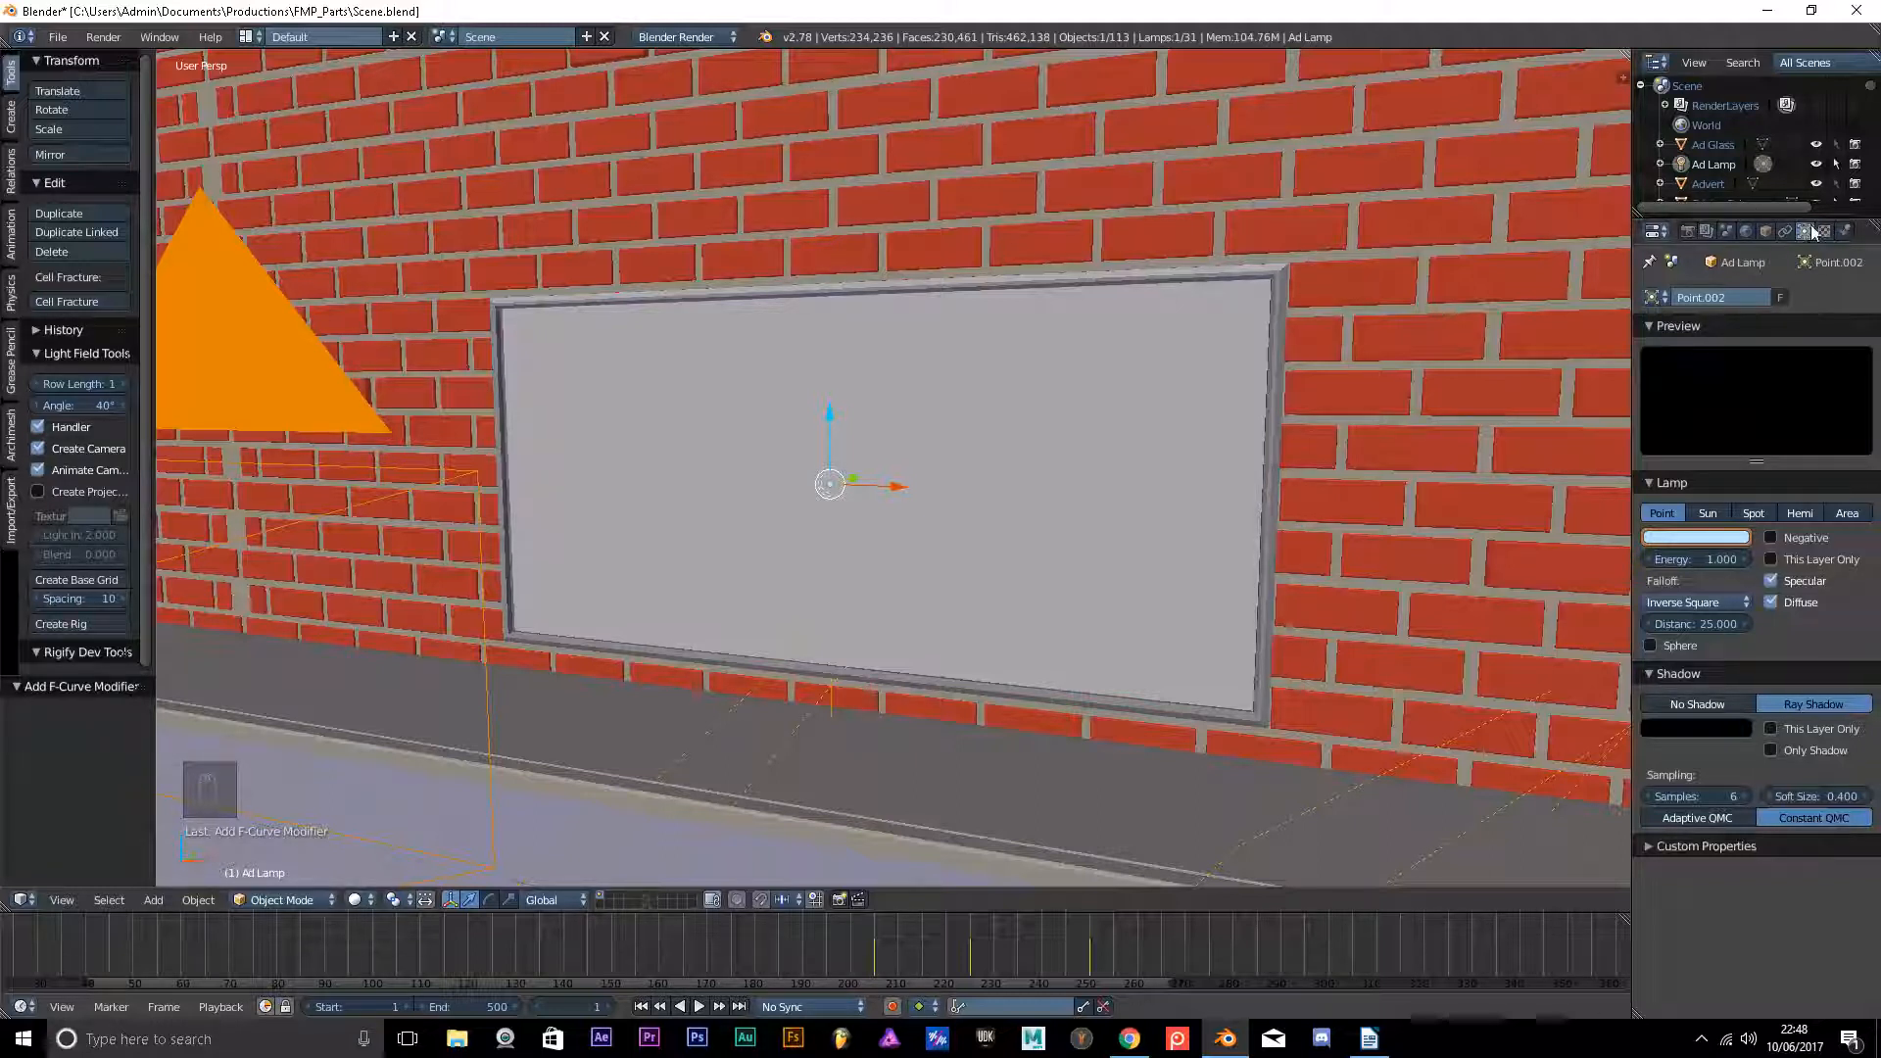
# - Save the scene again under its current file name
pyautogui.moveTo(400, 513); pyautogui.dragTo(1051, 509, button='middle')
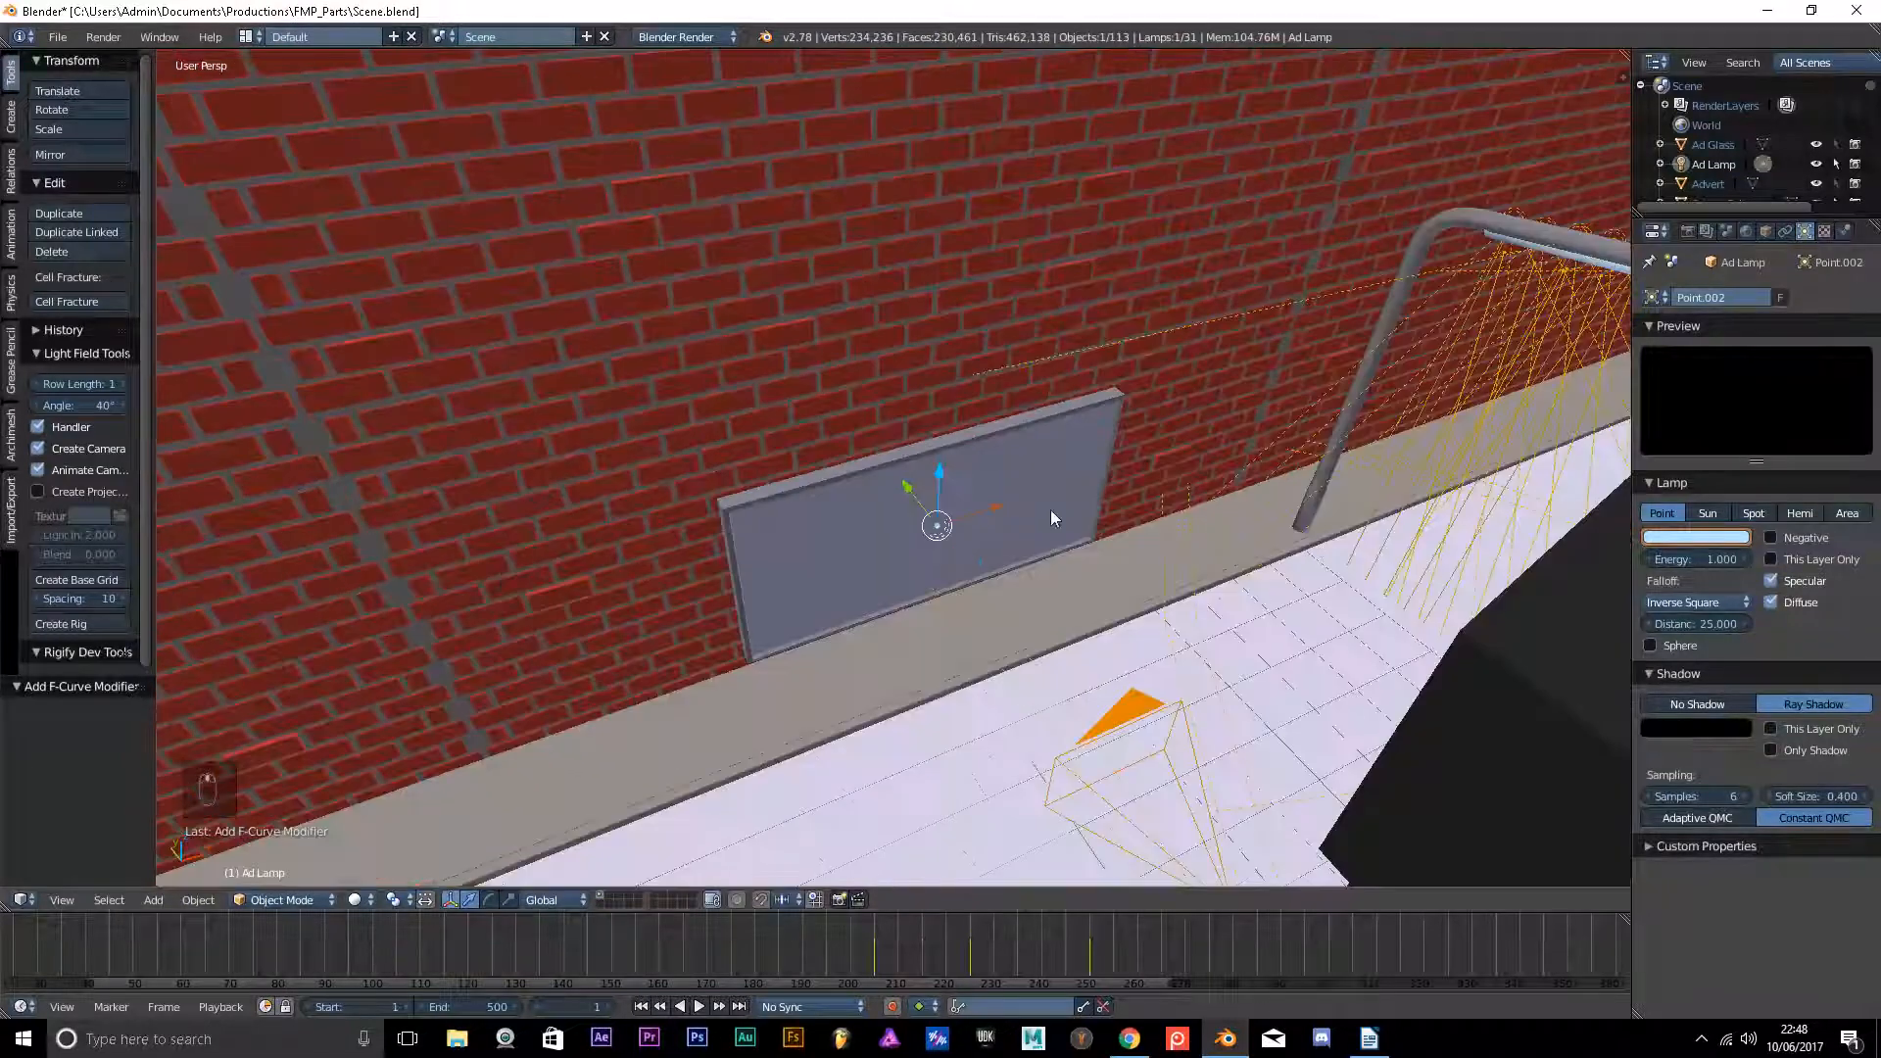
pyautogui.click(63, 39)
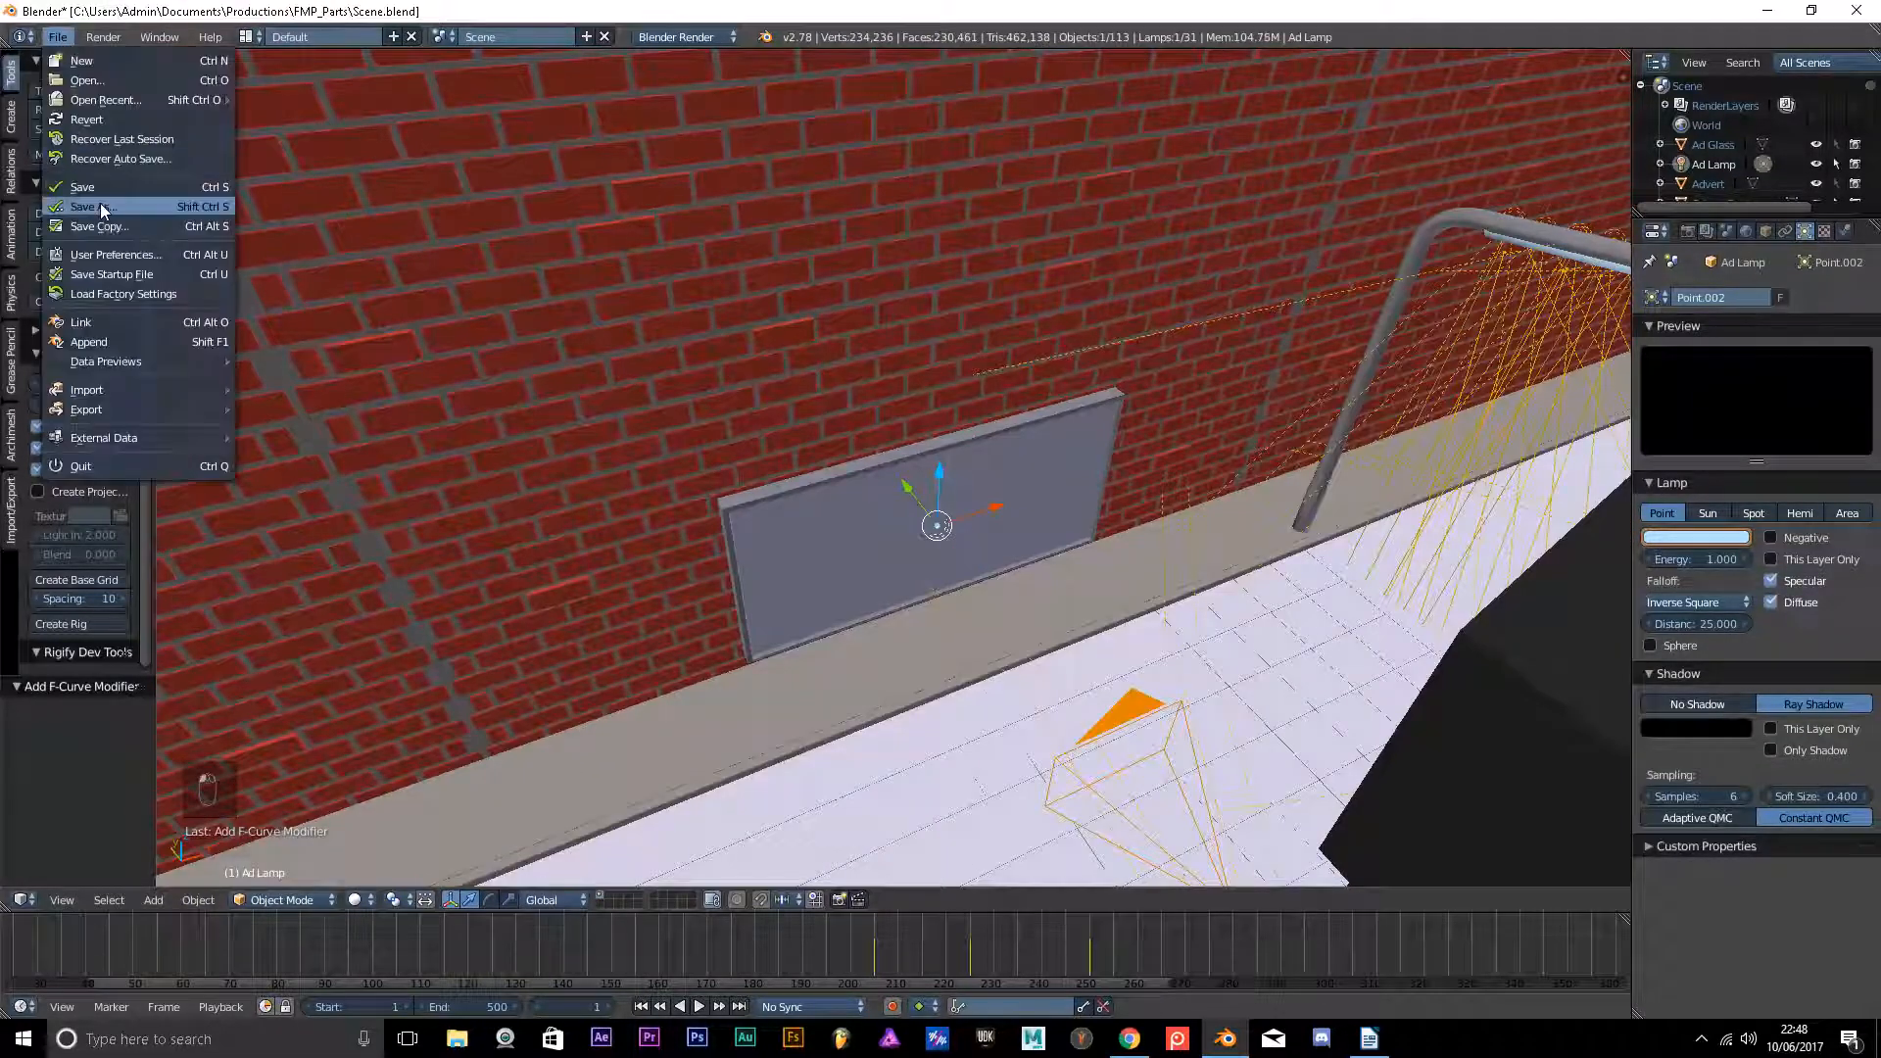
pyautogui.click(100, 196)
# - Show the render settings to check the dimensions and output options
pyautogui.moveTo(687, 408); pyautogui.dragTo(1002, 440, button='middle')
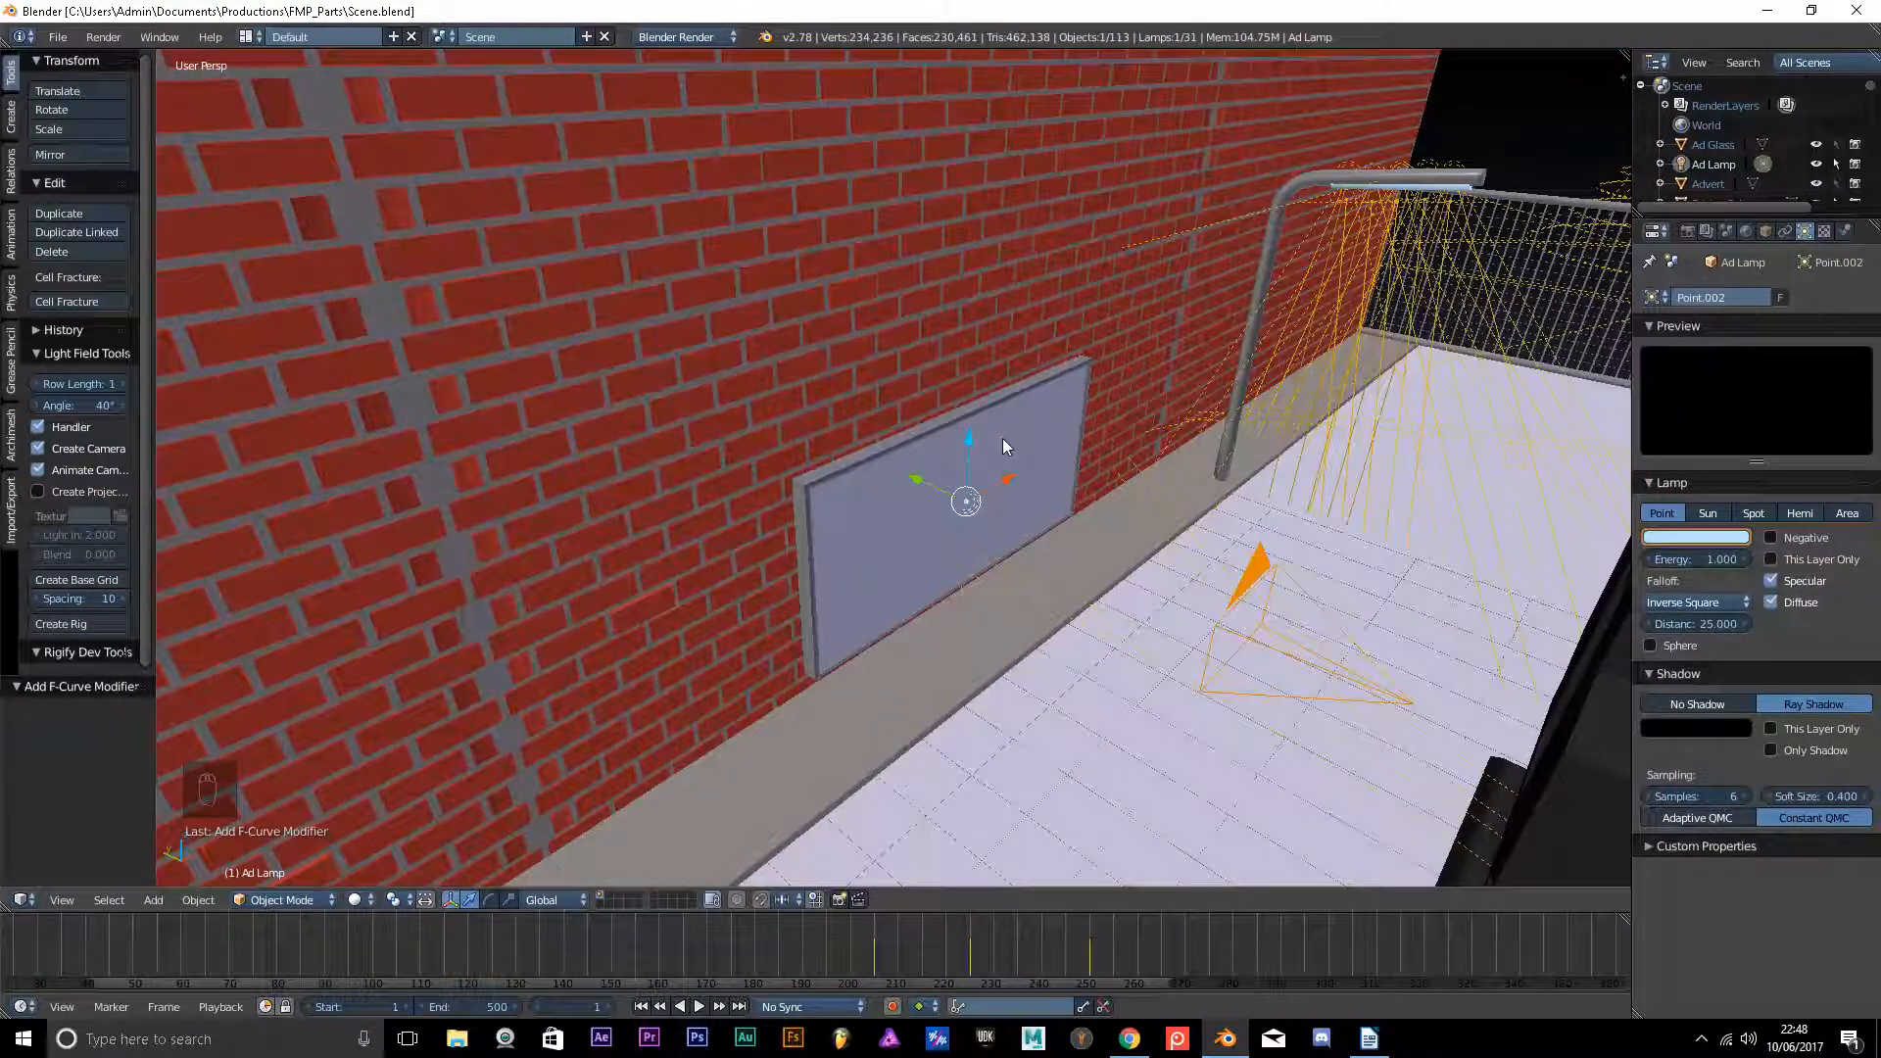
pyautogui.click(1682, 231)
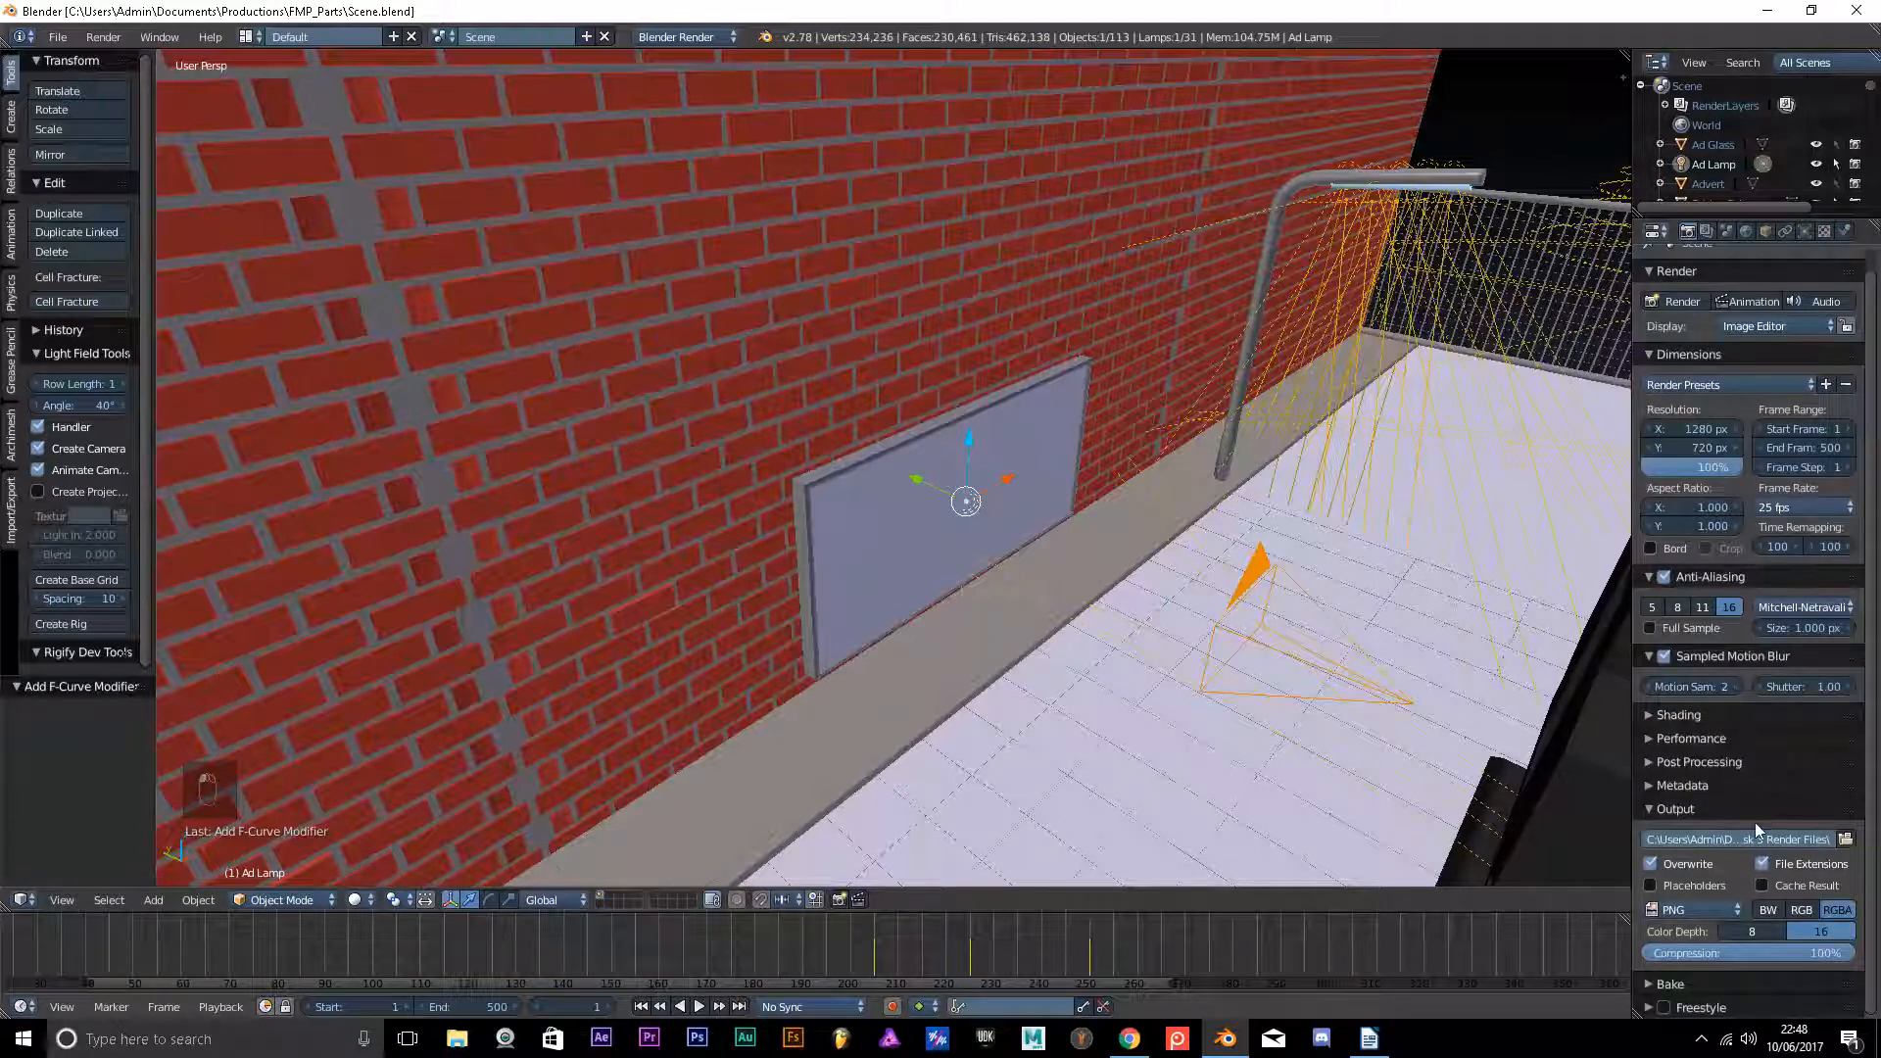